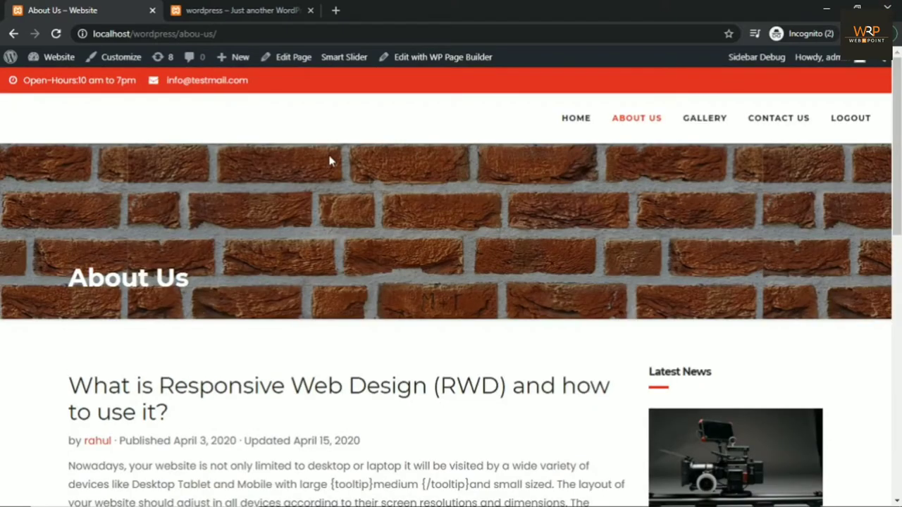
- Compare the first local site's About Us page and address with the second WordPress site's home page
drag(94, 33, 231, 35)
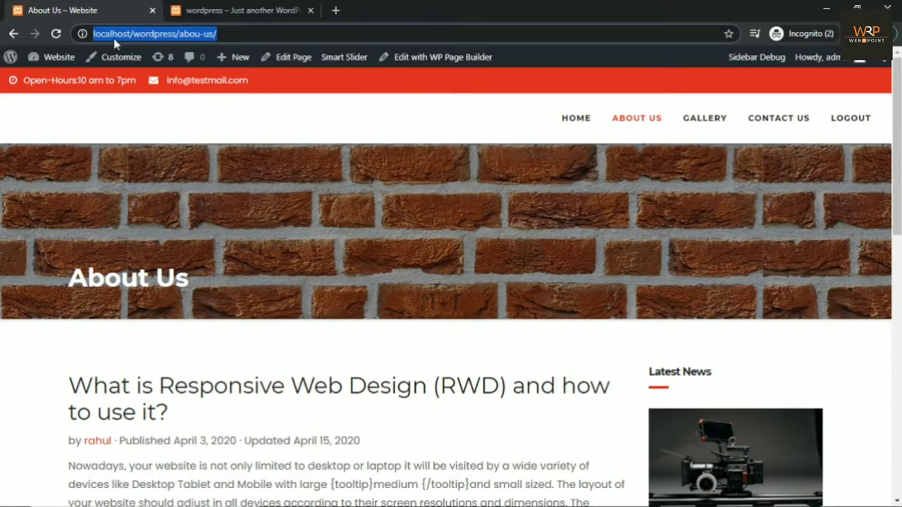
click(179, 242)
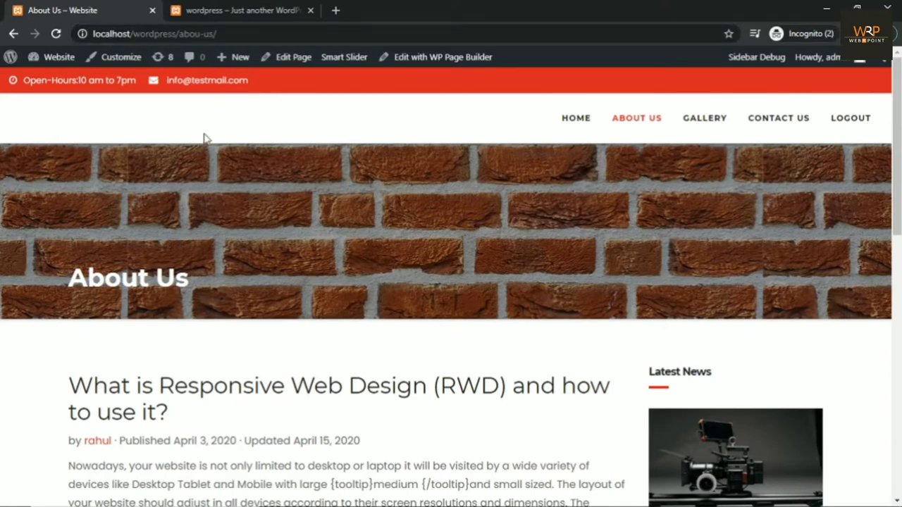
click(247, 16)
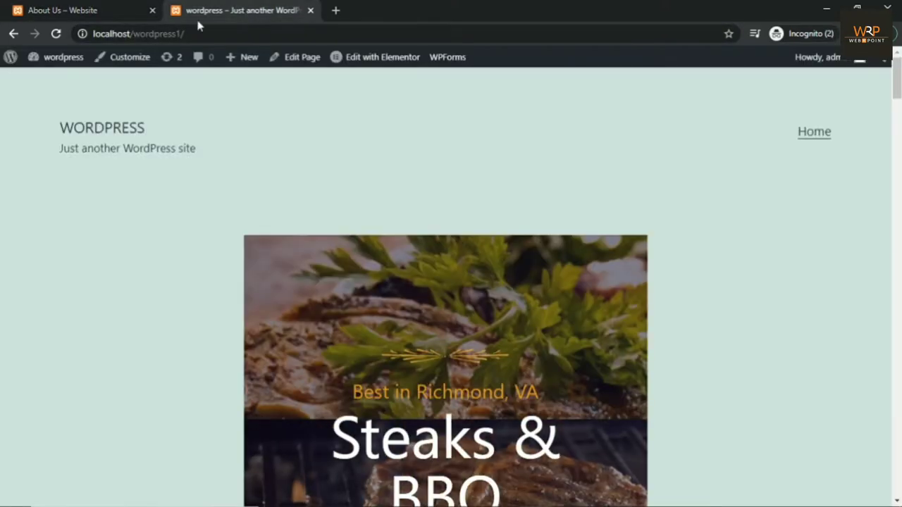
click(60, 35)
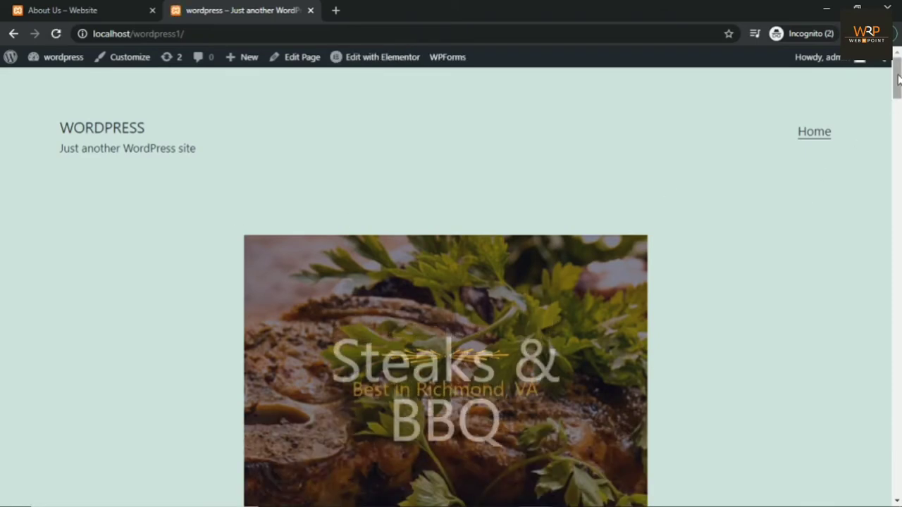
drag(896, 95, 897, 68)
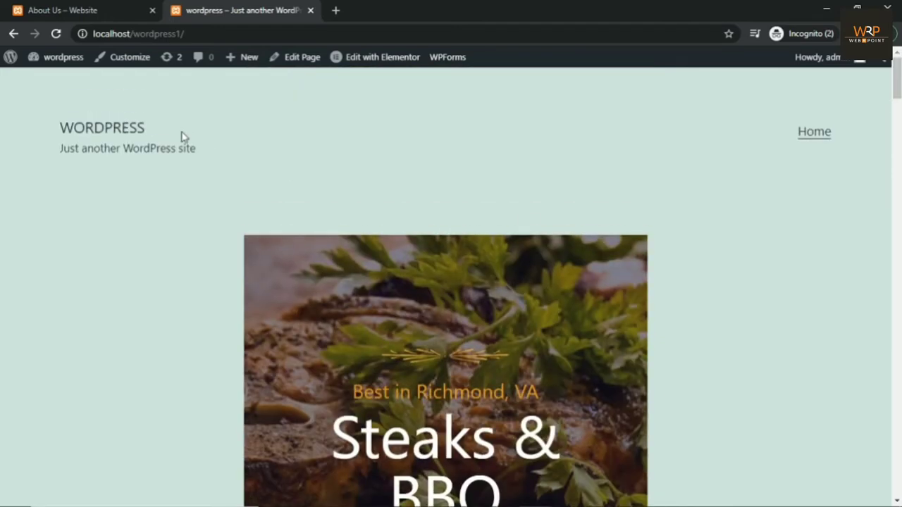
click(90, 12)
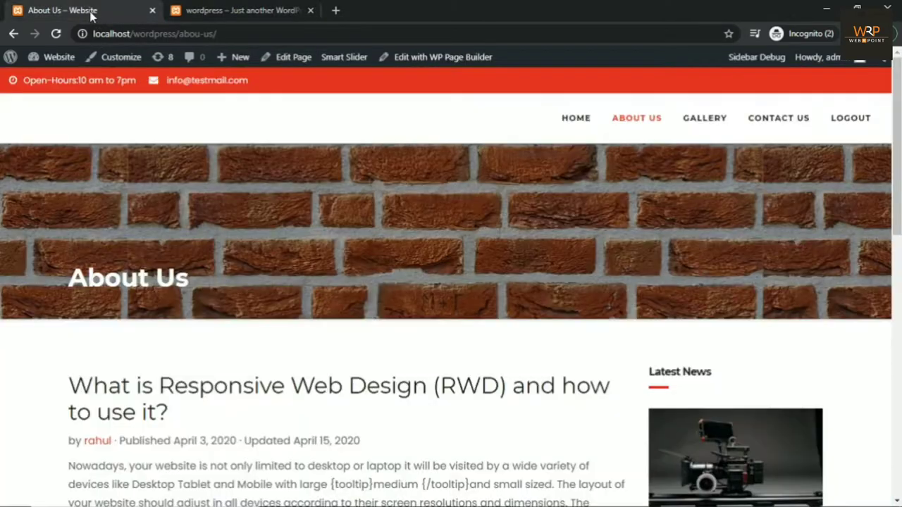
mouse_move(71, 62)
click(247, 14)
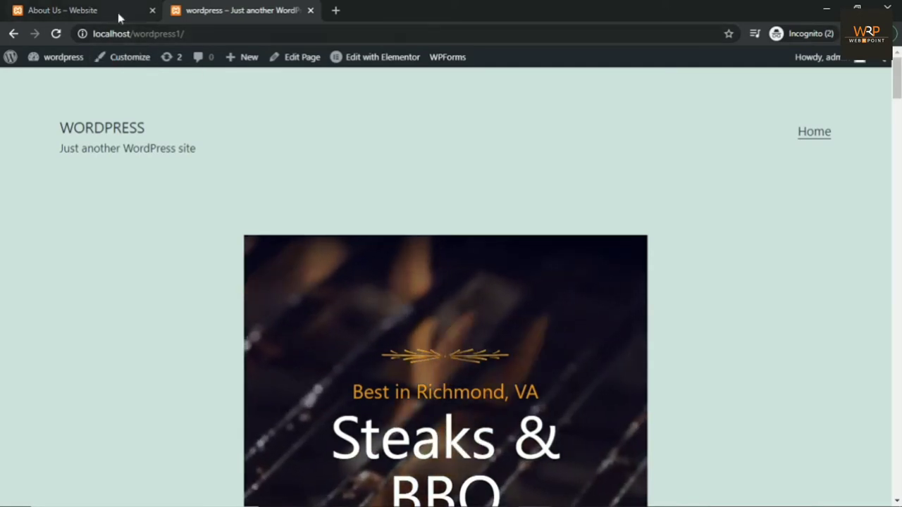
- Open the first site's dashboard and review the list of all its pages
click(118, 14)
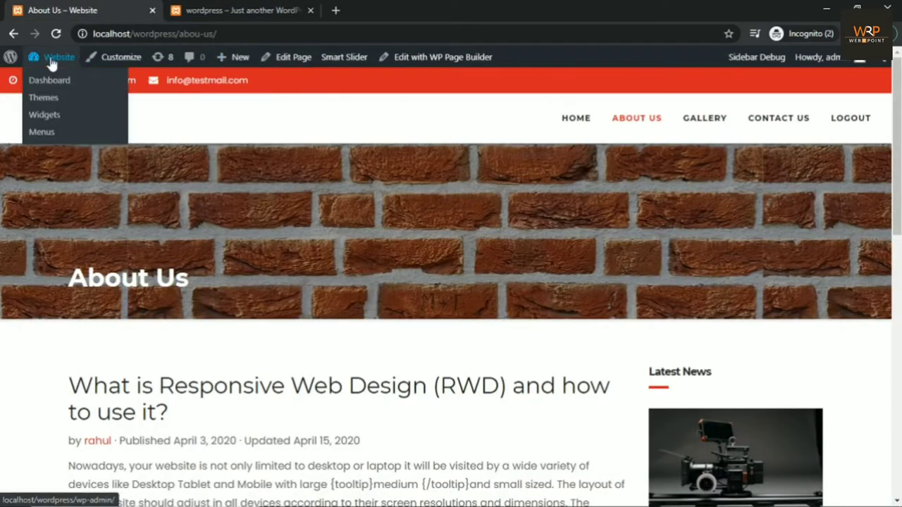
click(49, 82)
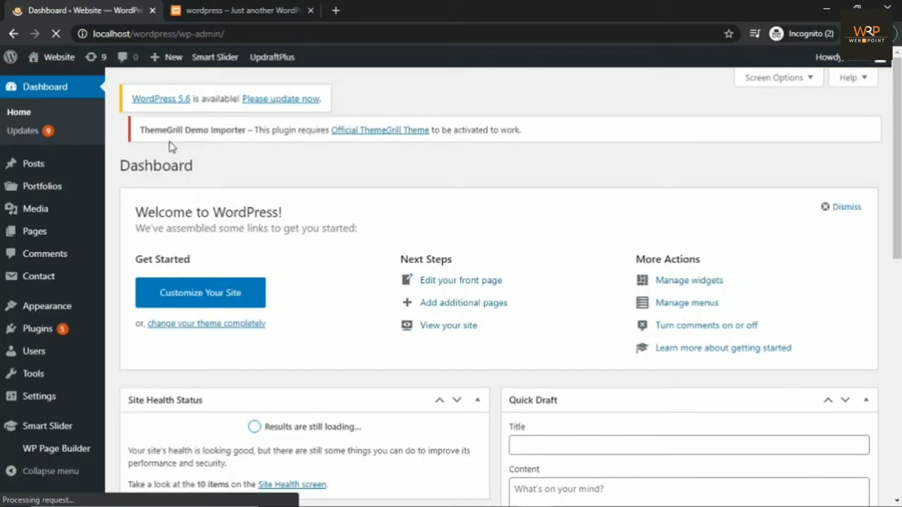
drag(898, 140, 899, 163)
mouse_move(44, 243)
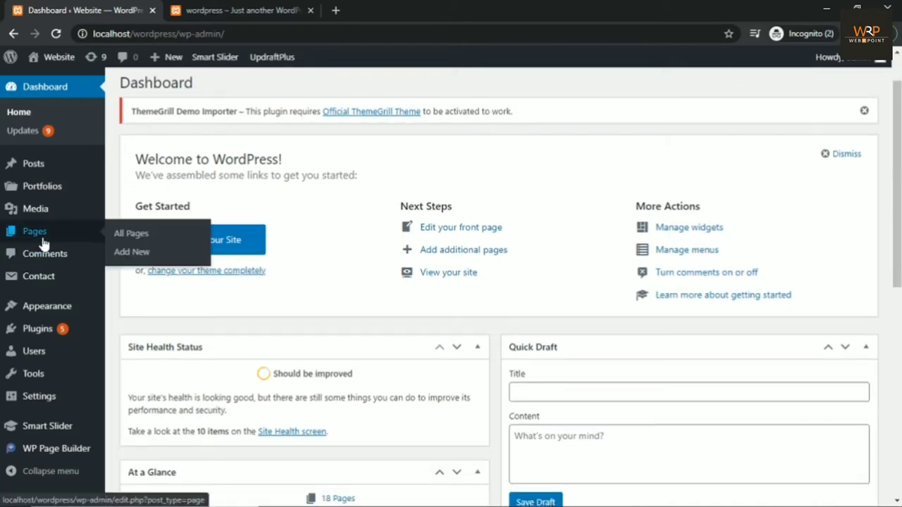
click(124, 239)
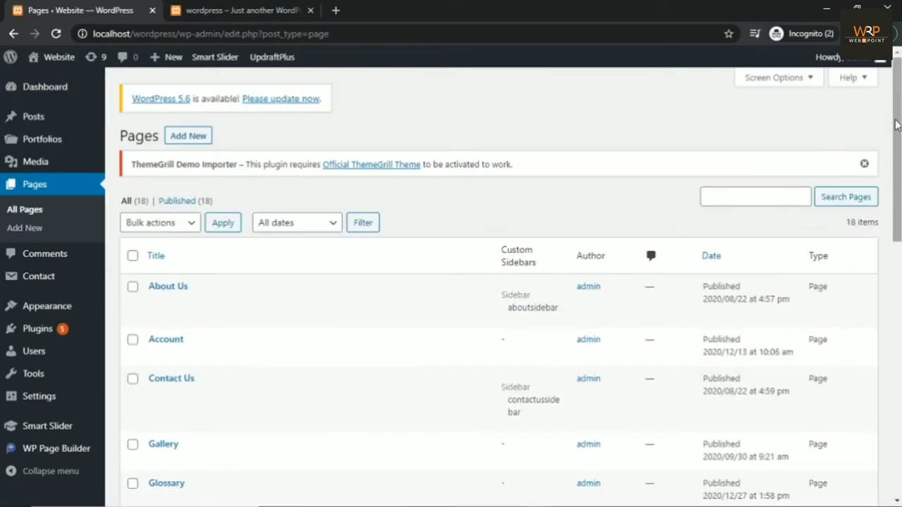
mouse_move(896, 124)
mouse_down()
mouse_move(889, 380)
mouse_move(895, 126)
mouse_up()
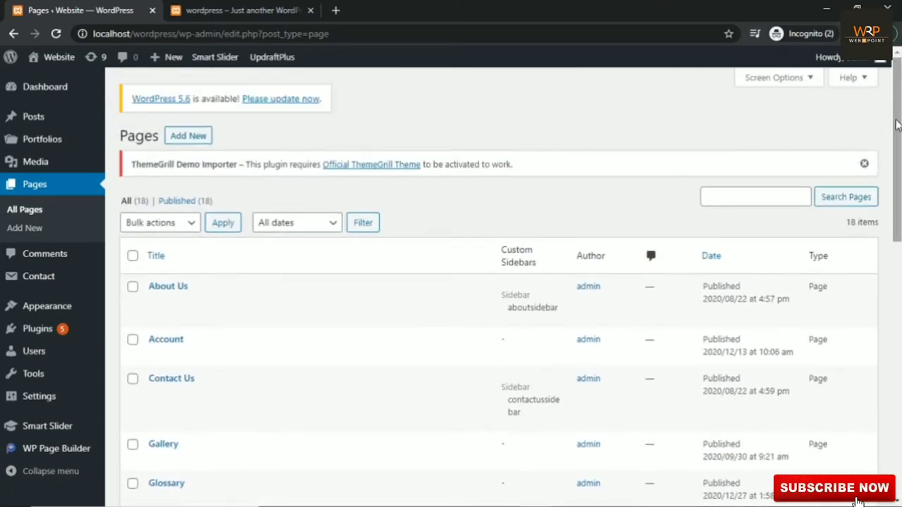
- Open the list of all posts and look over the site's existing posts
mouse_move(59, 122)
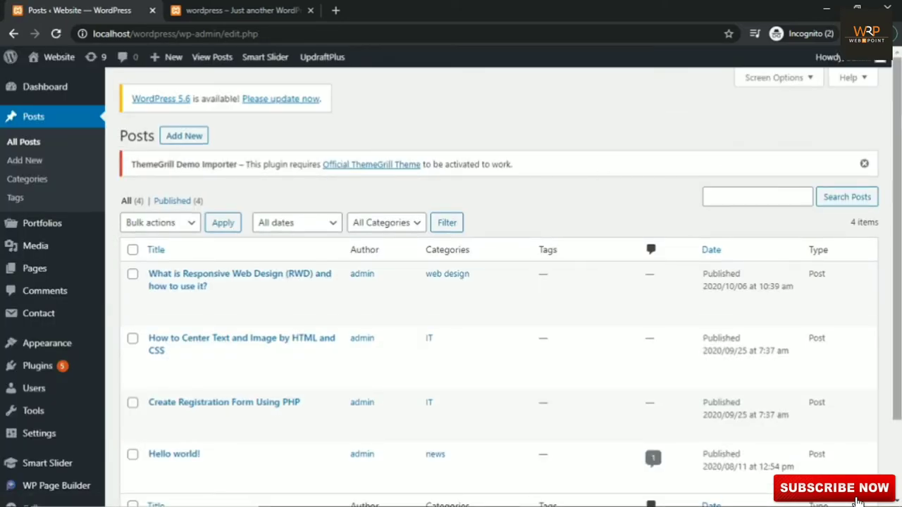
drag(895, 125, 896, 198)
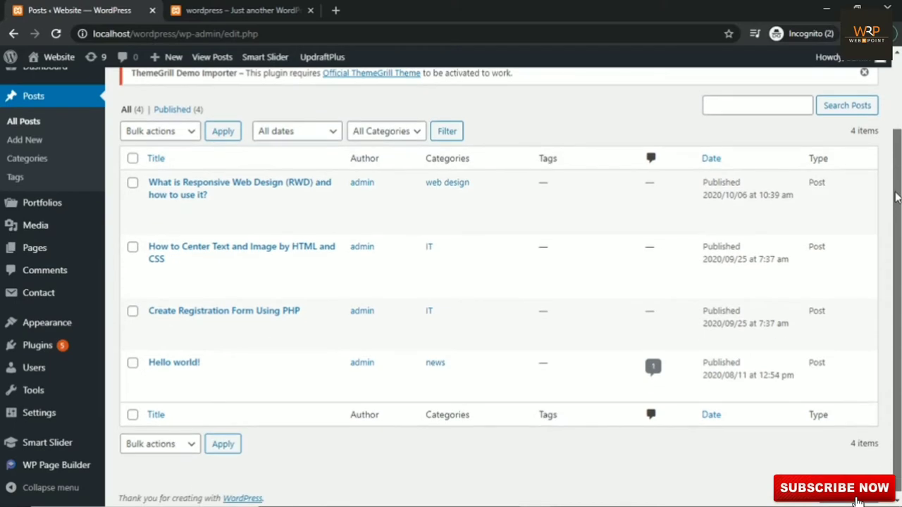
mouse_move(201, 333)
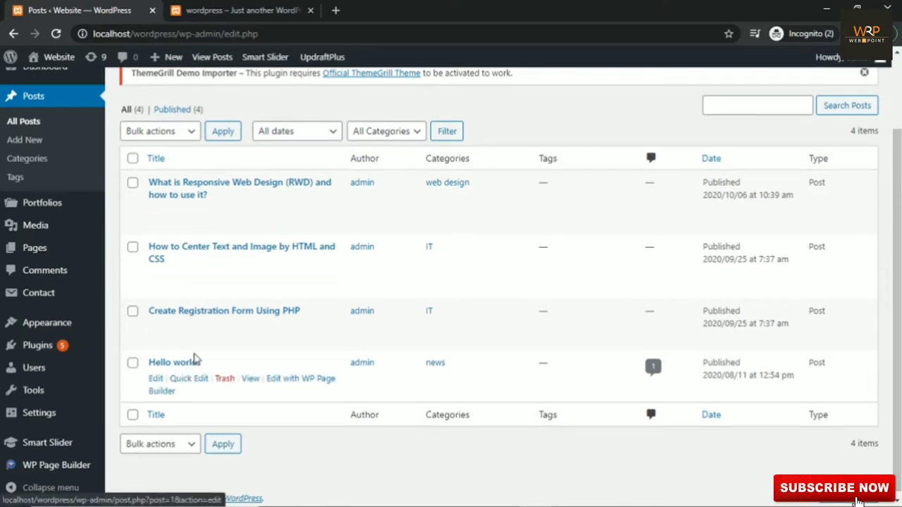
mouse_move(191, 277)
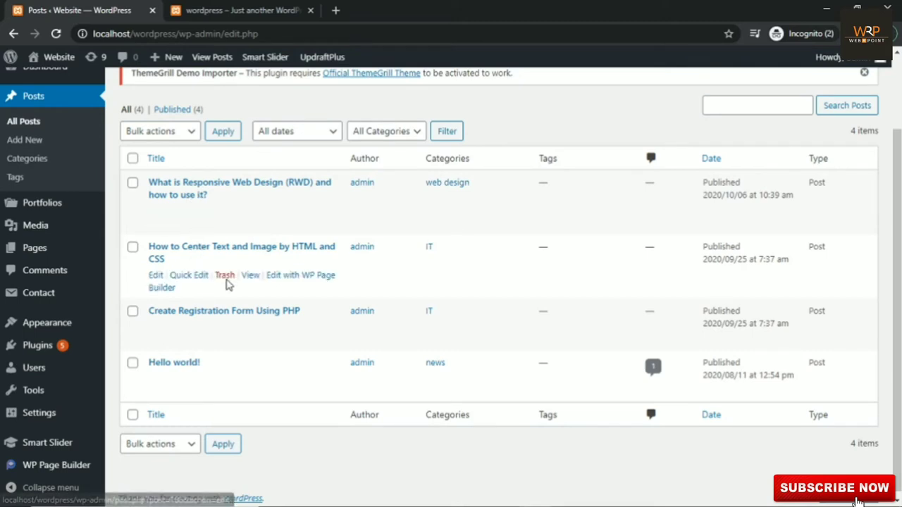
drag(896, 217, 900, 260)
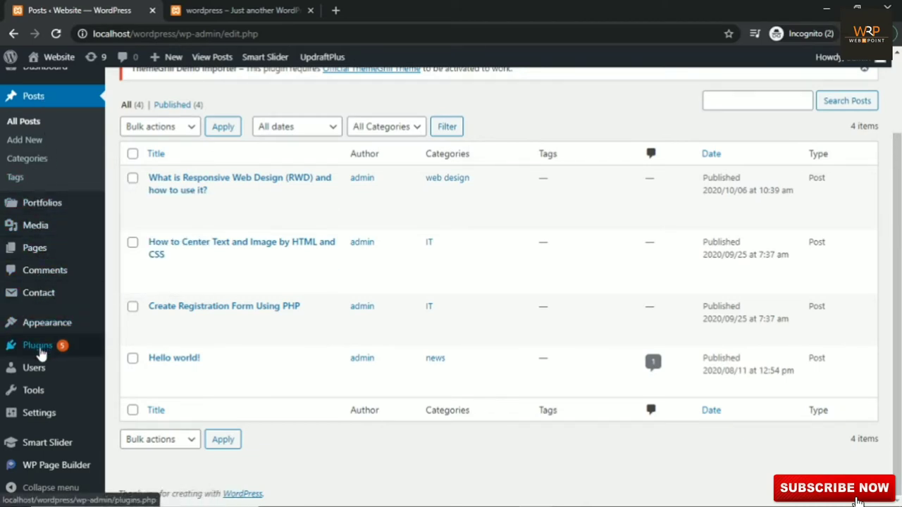
- Open the site's Export tool and read what the export file and the All content option include
mouse_move(39, 394)
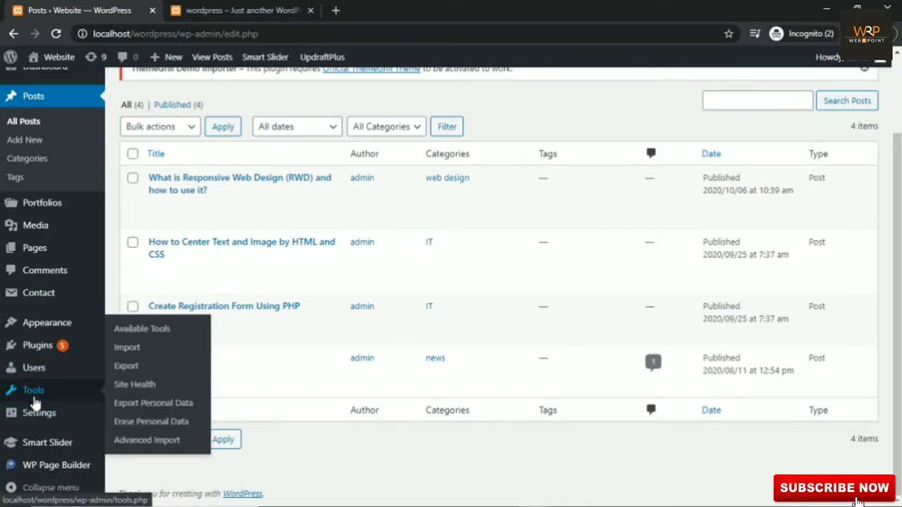
click(127, 370)
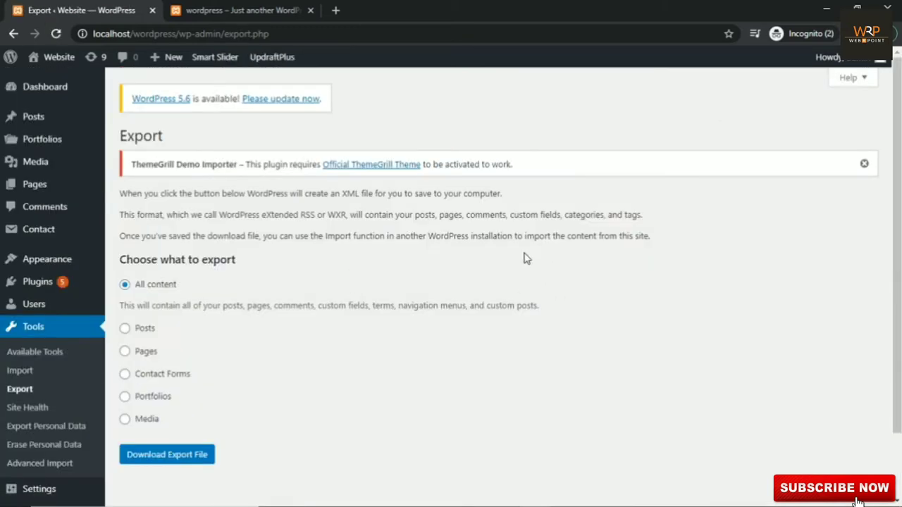
scroll(899, 114, down, 2)
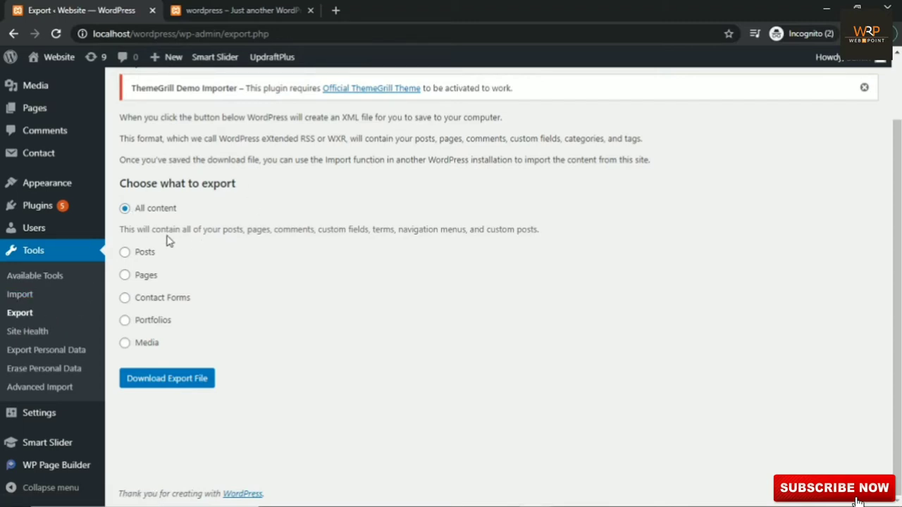
drag(149, 232, 543, 234)
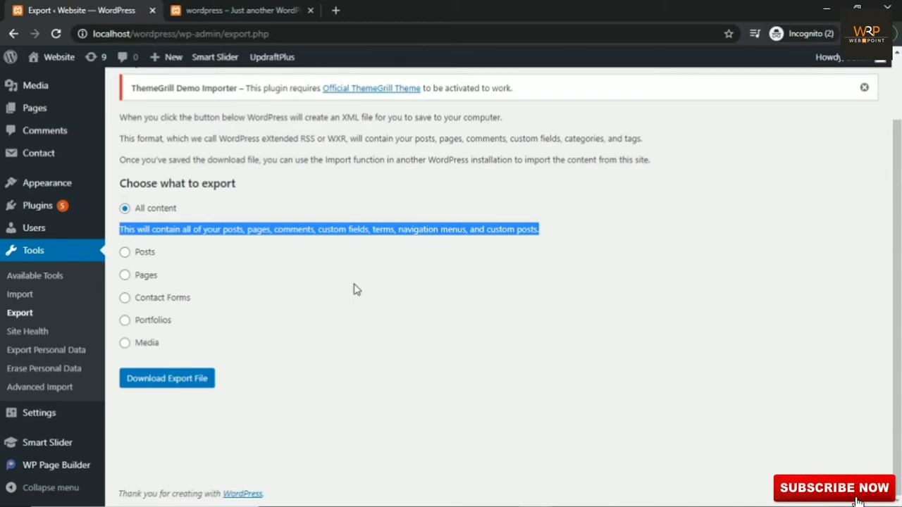
click(250, 118)
drag(250, 118, 512, 118)
click(405, 190)
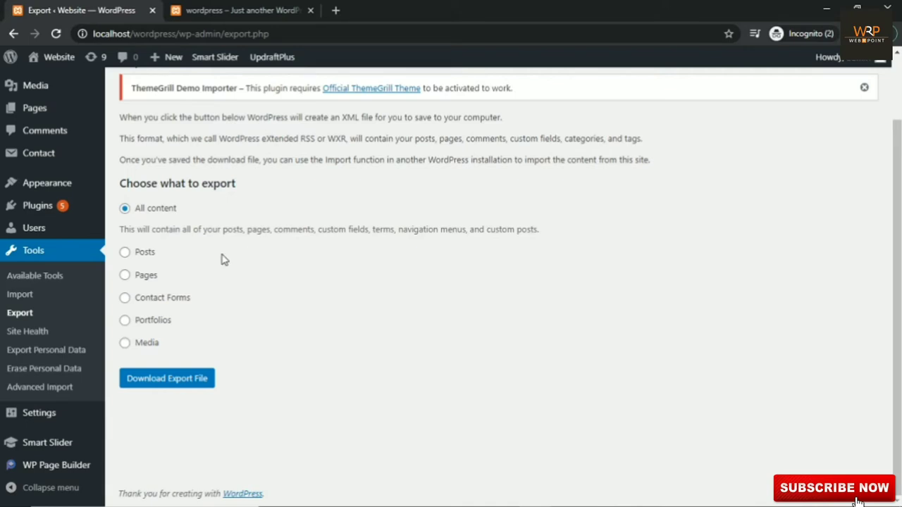
- Choose Pages as the content to export
click(125, 277)
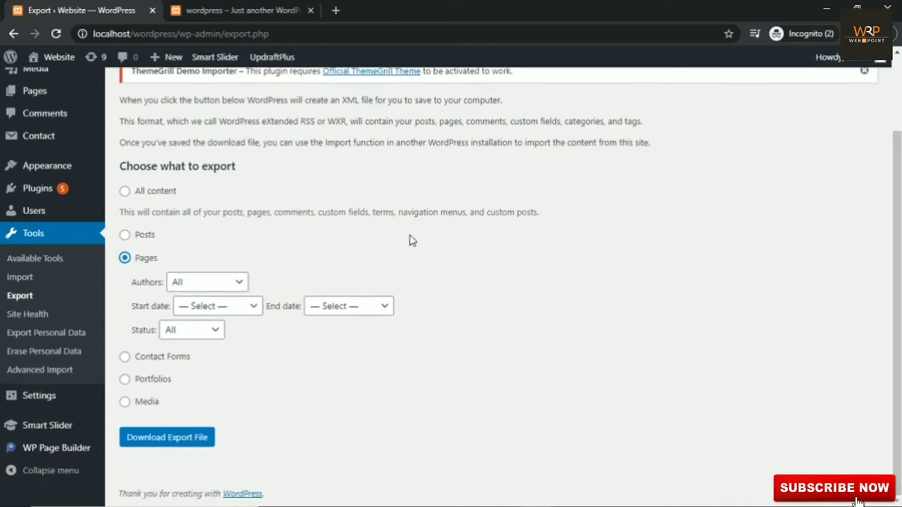
- Limit the page export to author admin, with start date October 2020 and end date November 2020
click(251, 309)
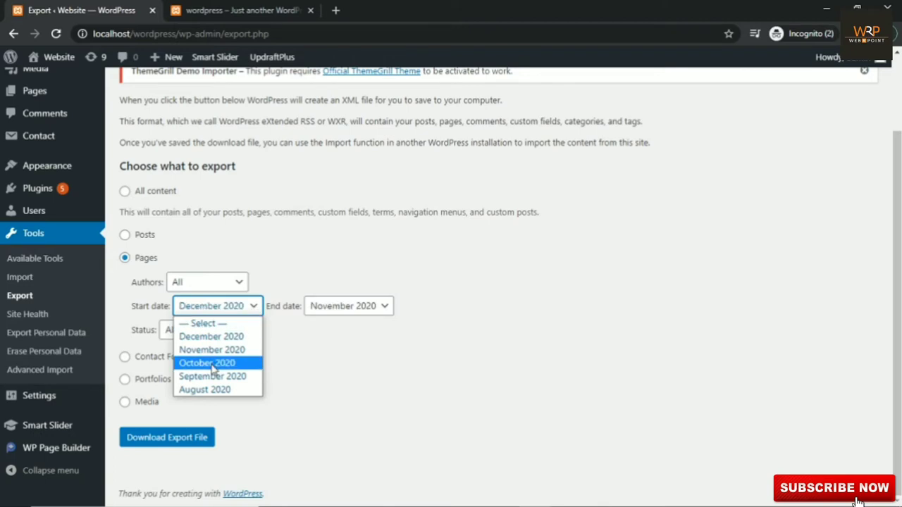
click(210, 363)
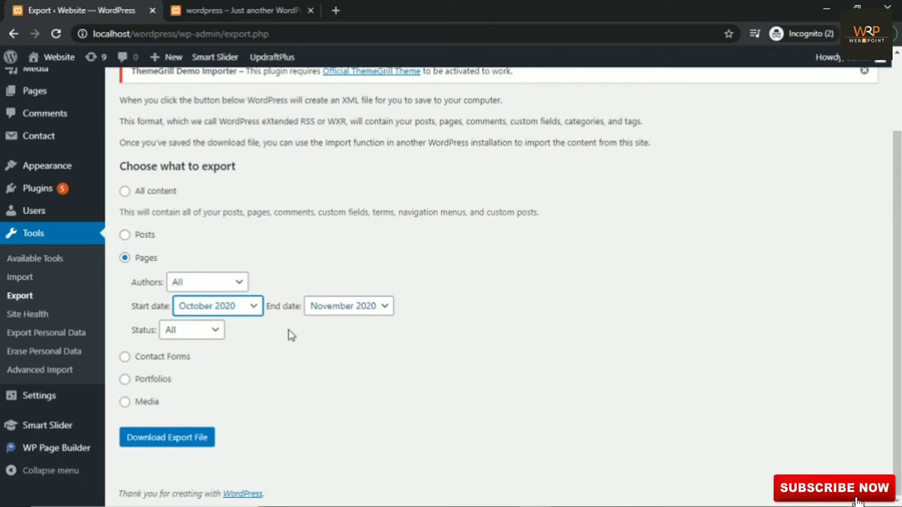
click(207, 282)
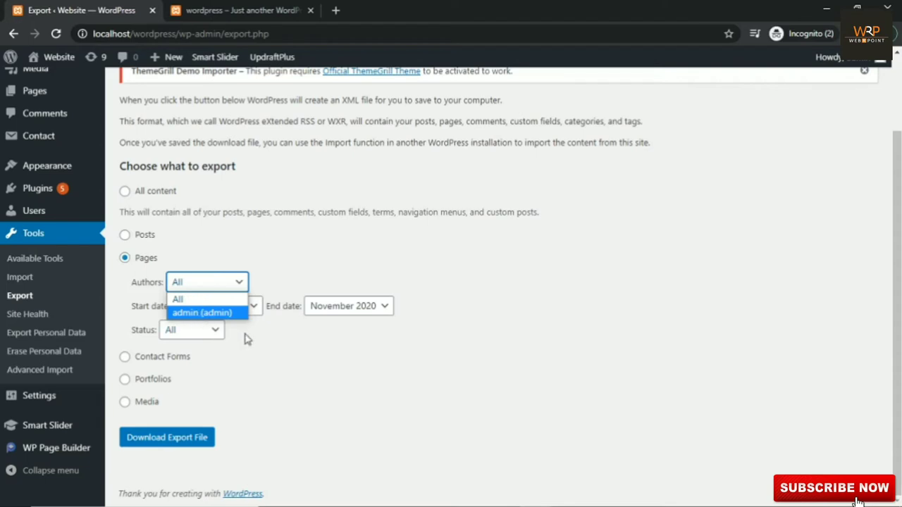
click(273, 340)
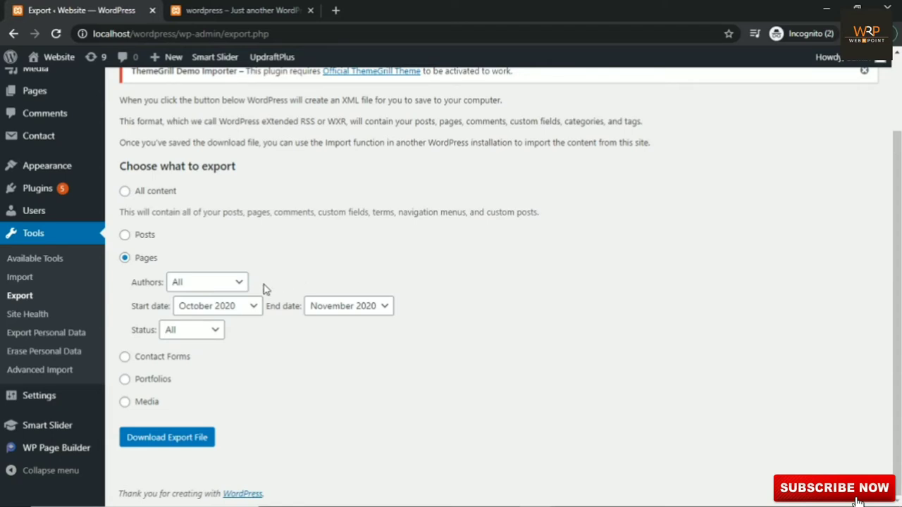
click(240, 284)
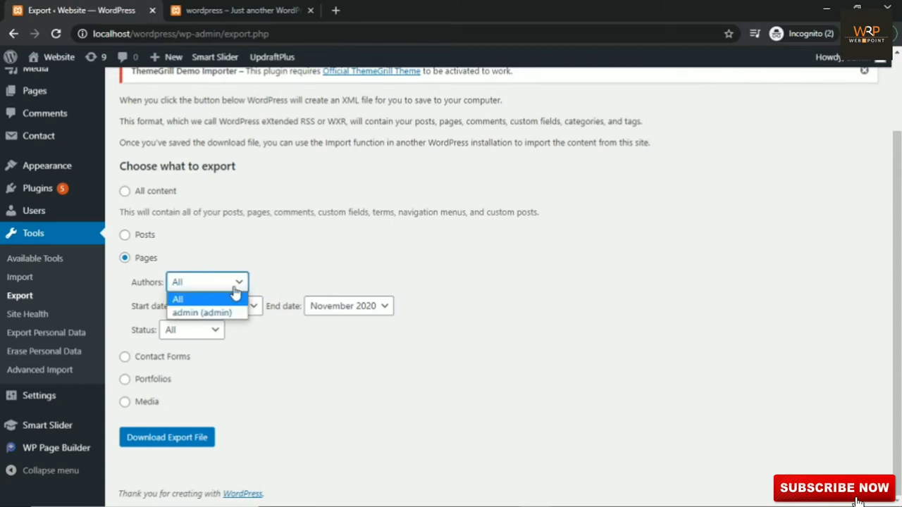
click(213, 313)
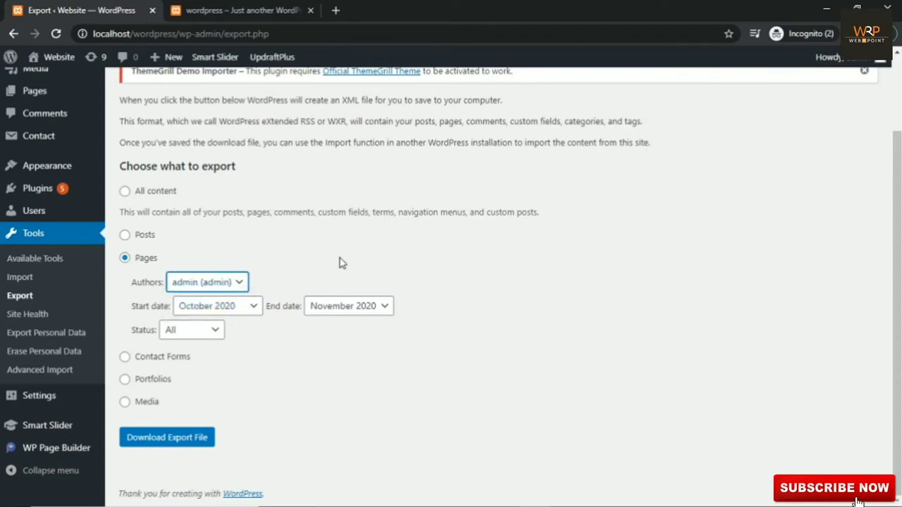
- Reset the page export filters to all authors and statuses, with no start or end date
click(243, 286)
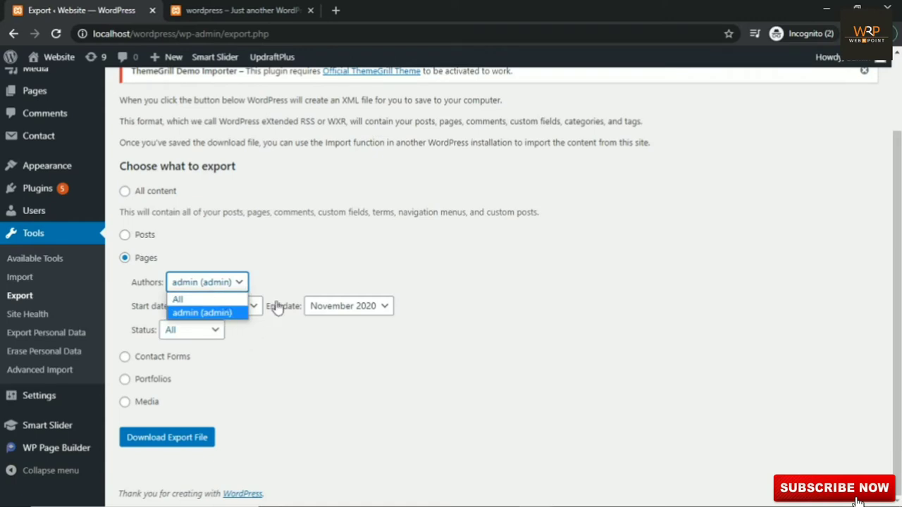
click(280, 280)
click(240, 282)
click(238, 299)
click(243, 307)
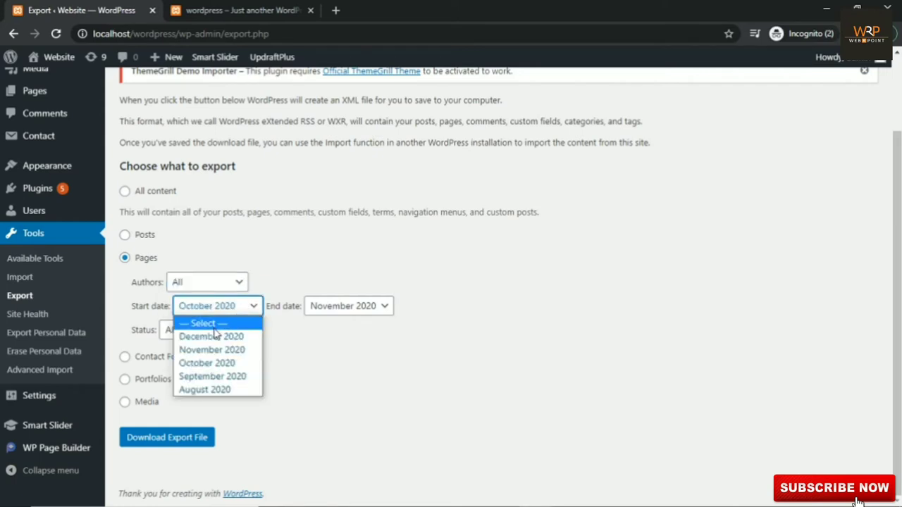
click(206, 323)
click(366, 314)
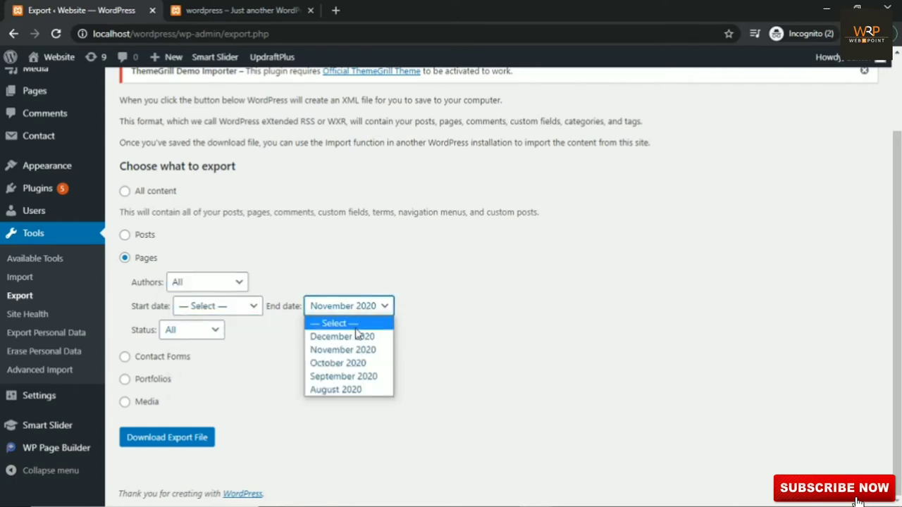
click(358, 326)
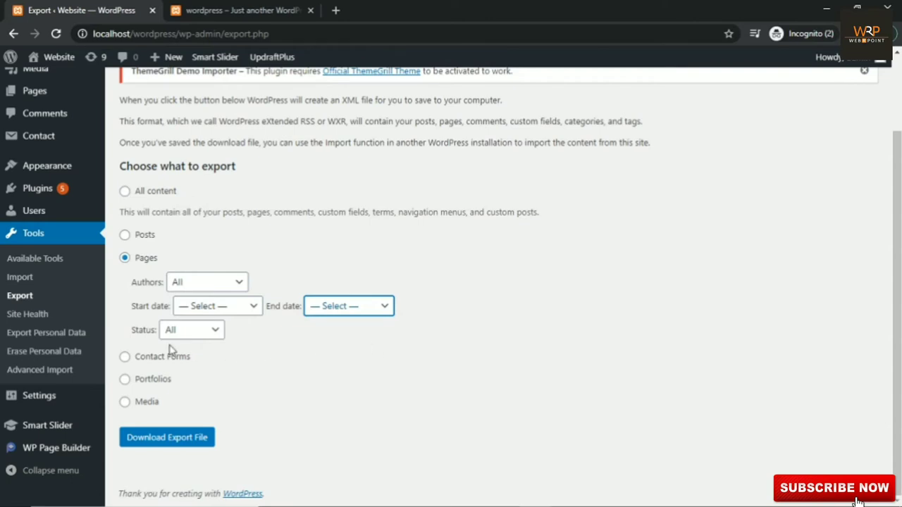
click(199, 340)
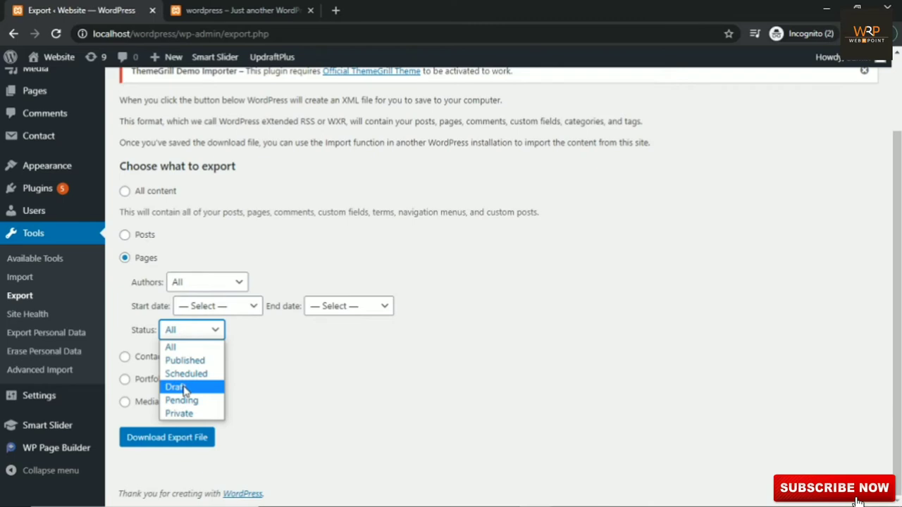
click(217, 348)
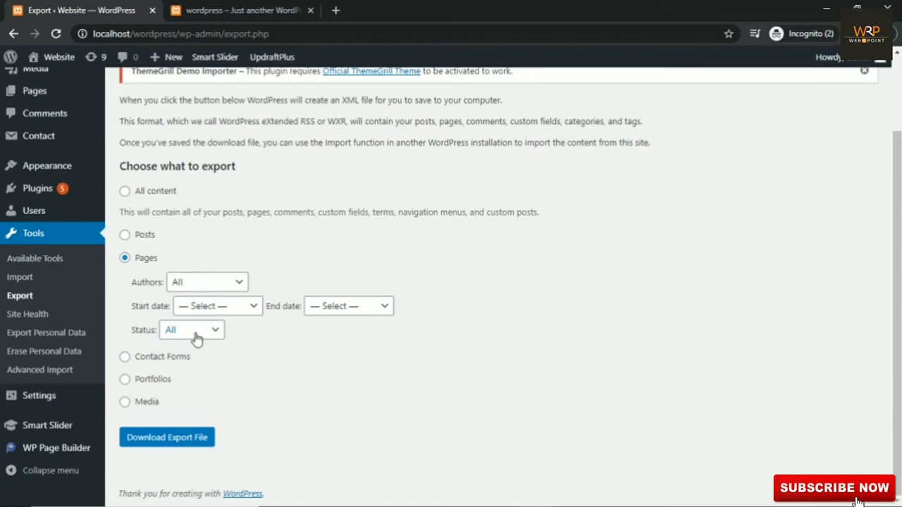
- Download the export file of all pages and dismiss the received-file notification
click(162, 439)
click(162, 440)
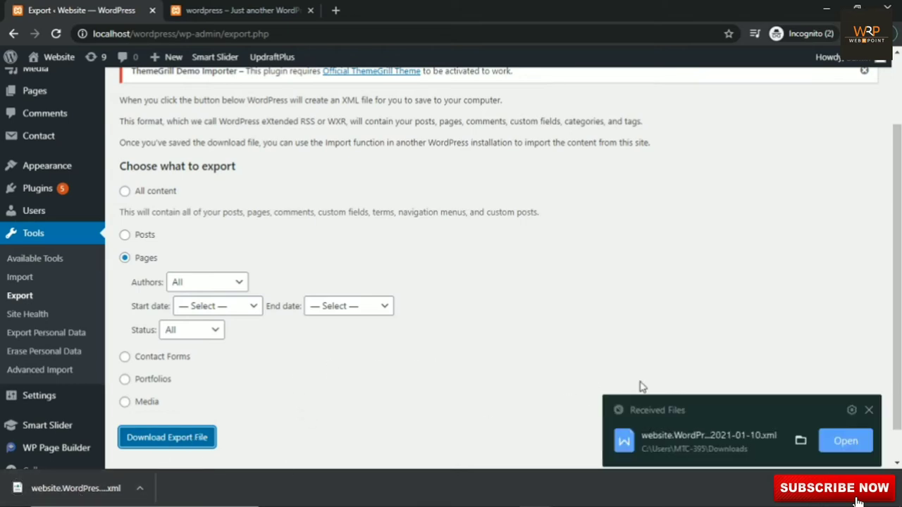
click(870, 411)
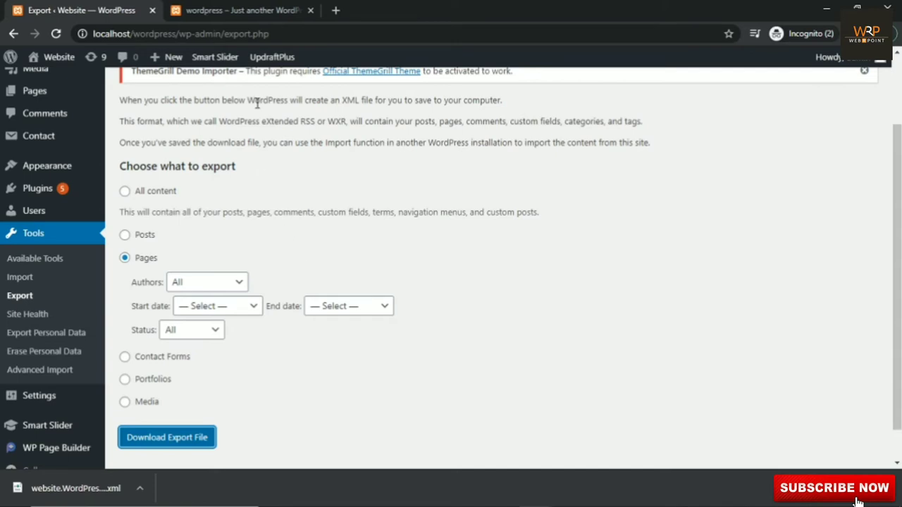
- Switch to the second site at localhost/wordpress1 and open its admin dashboard
click(251, 20)
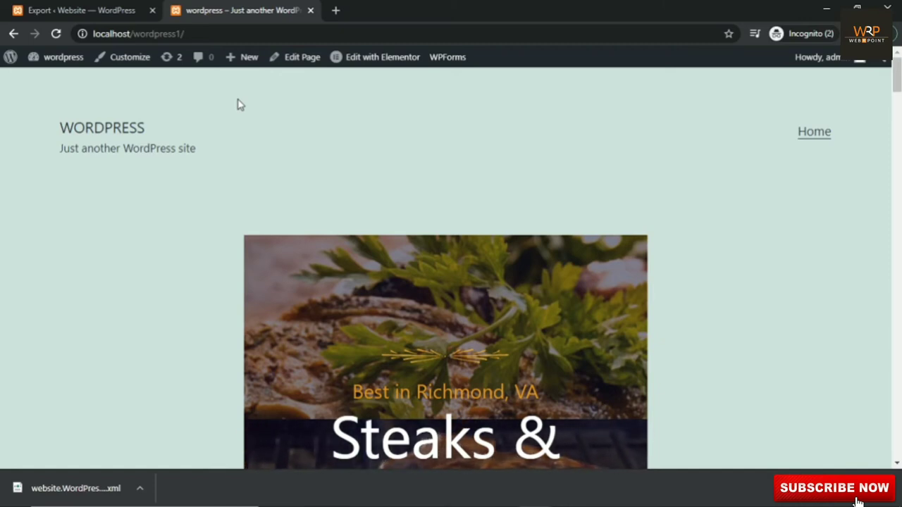
click(126, 14)
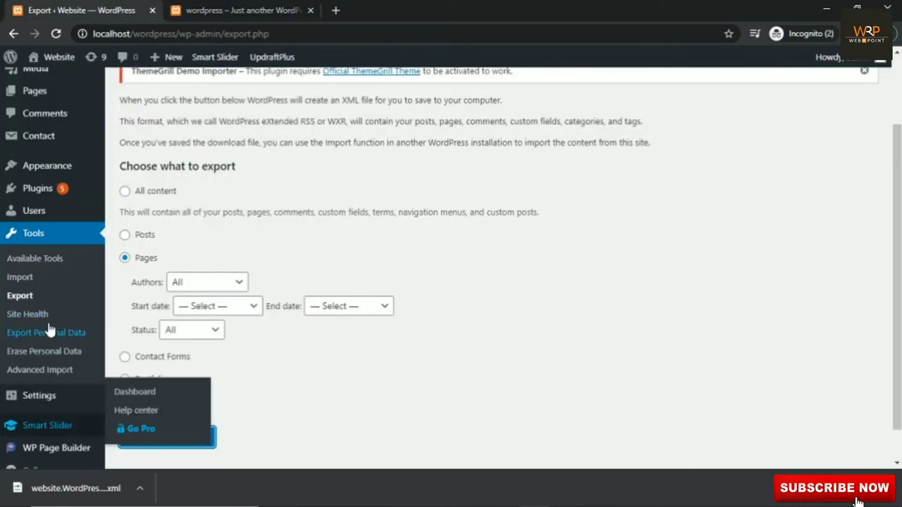
click(280, 12)
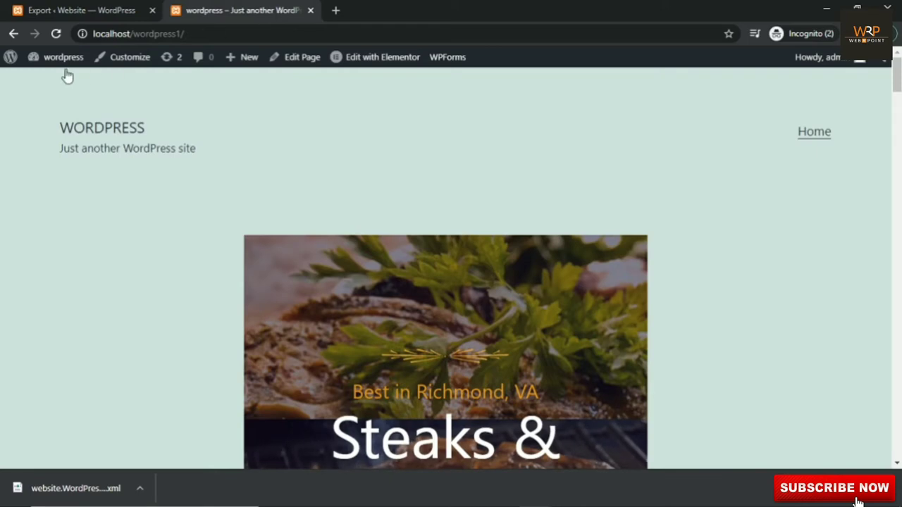
mouse_move(52, 63)
click(45, 83)
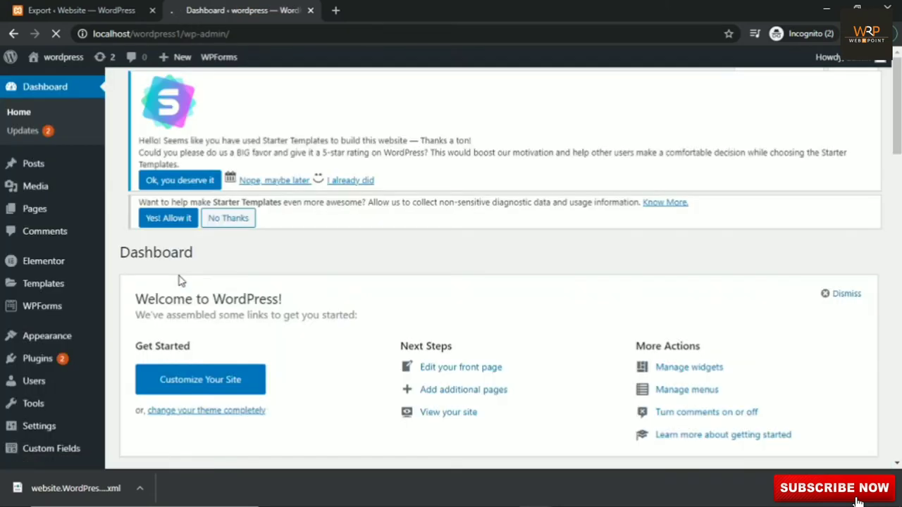
mouse_move(899, 108)
mouse_down()
mouse_move(899, 145)
mouse_move(899, 110)
mouse_up()
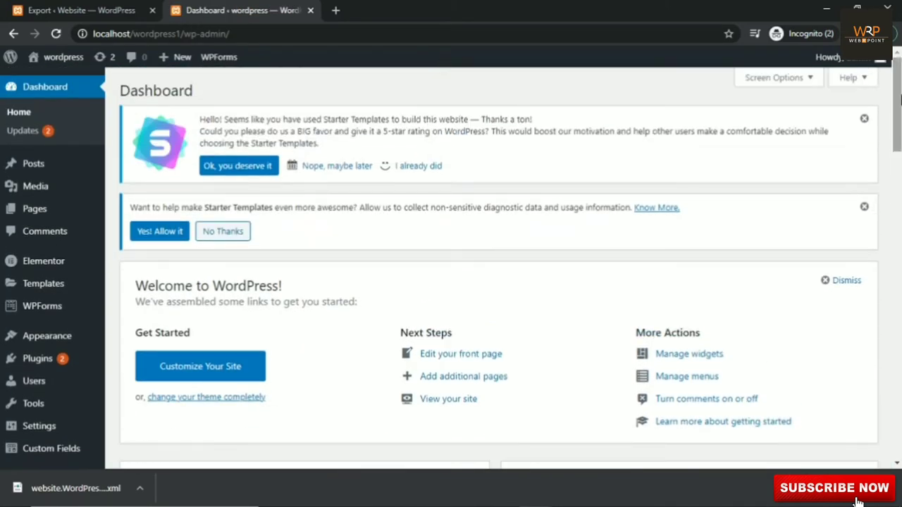
- Open the second site's list of all pages in a new tab and review the existing pages
mouse_move(50, 207)
right_click(121, 210)
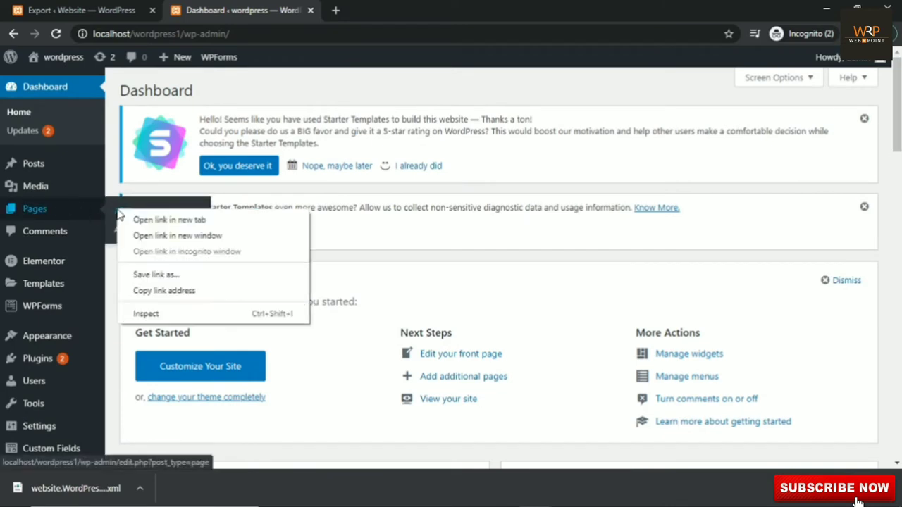
click(145, 219)
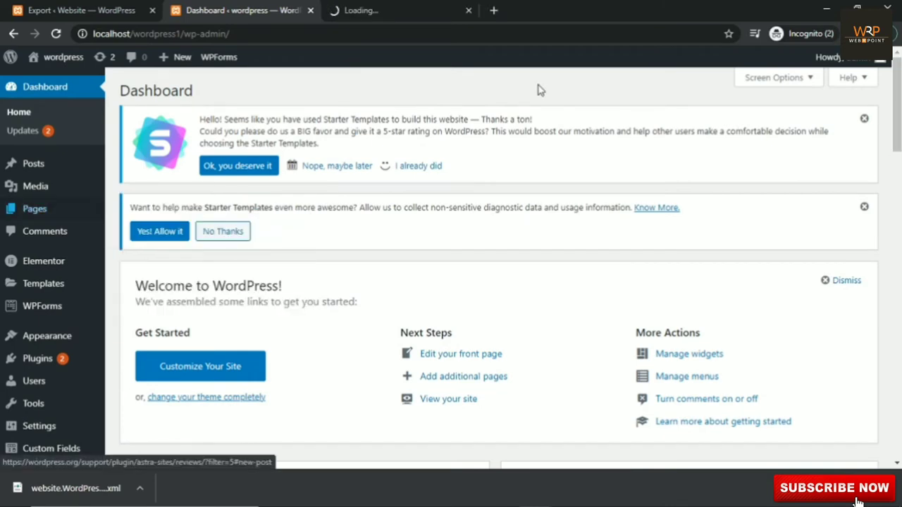
click(427, 9)
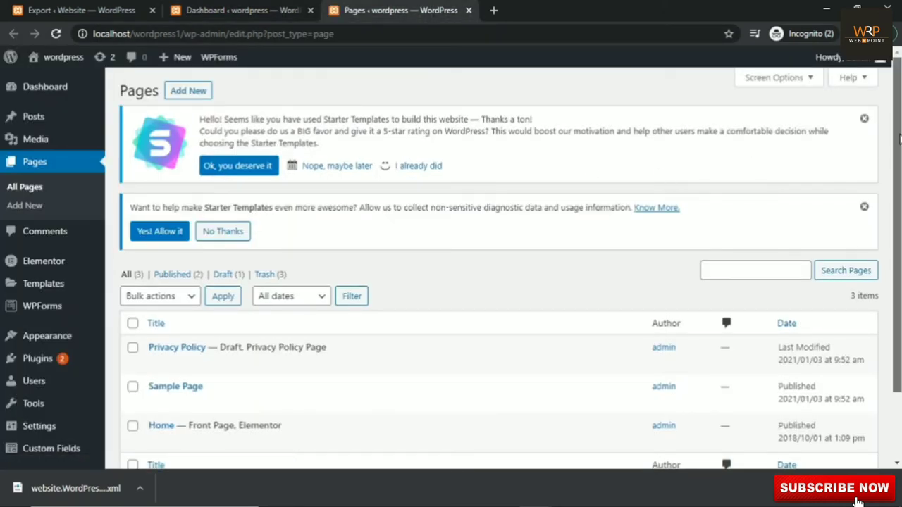
scroll(463, 304, down, 1)
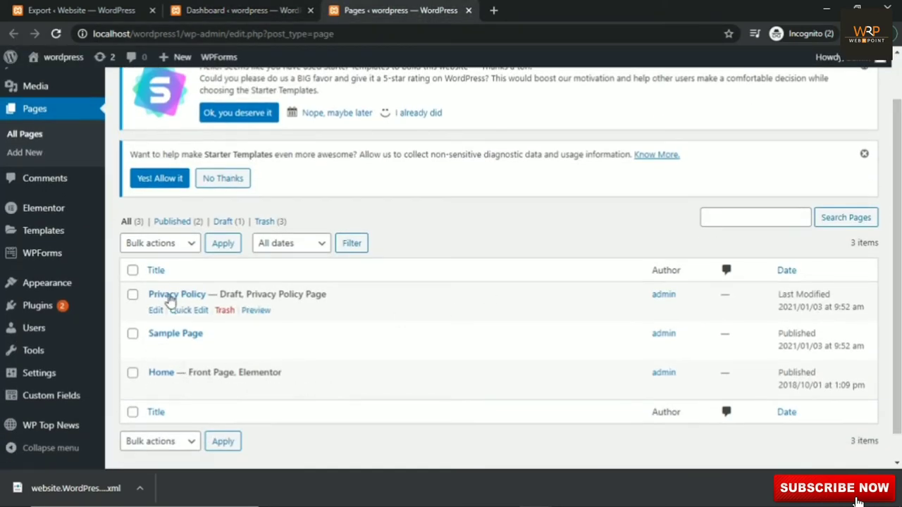
drag(897, 229, 897, 255)
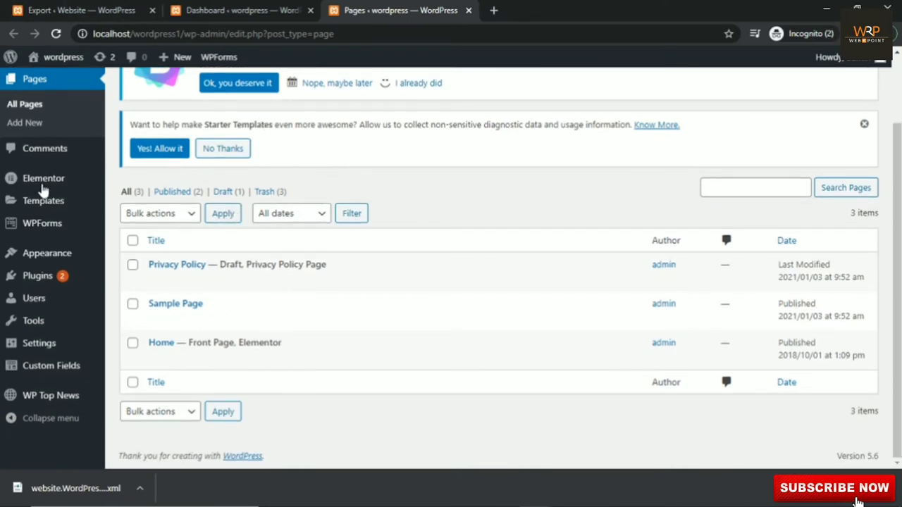
- Open the second site's Import tool and install the WordPress importer
mouse_move(25, 325)
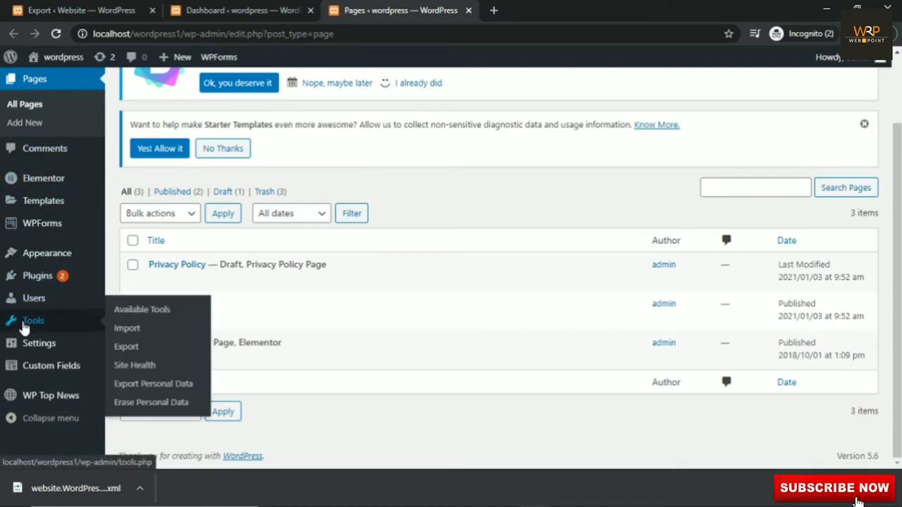
click(132, 328)
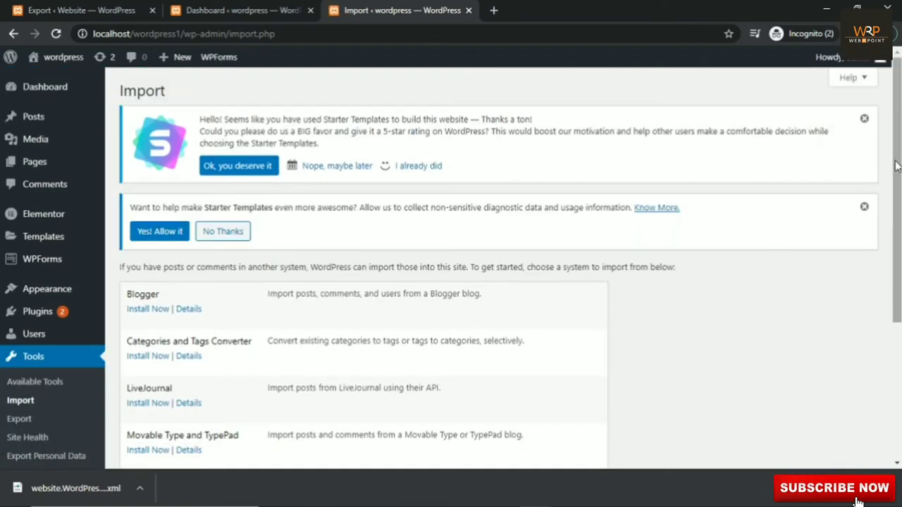
scroll(898, 202, down, 1)
drag(898, 202, 897, 312)
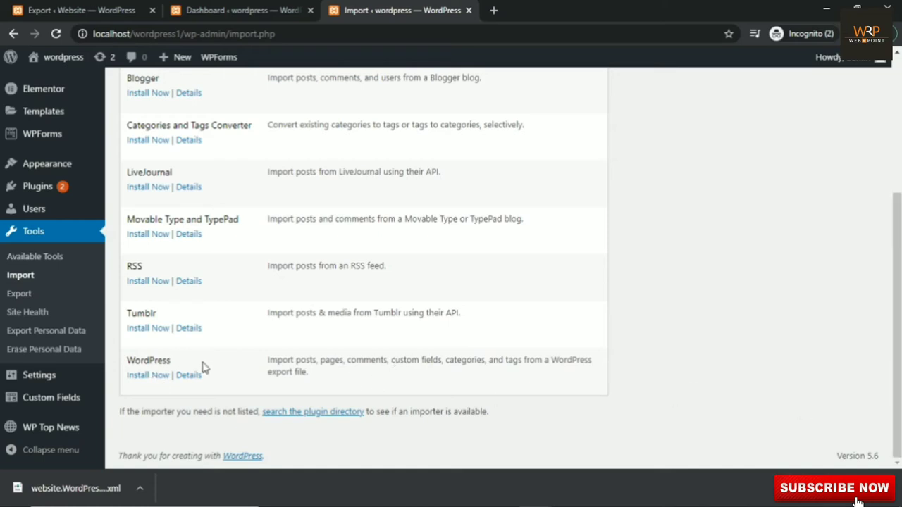
key(ctrl+plus)
key(ctrl+plus)
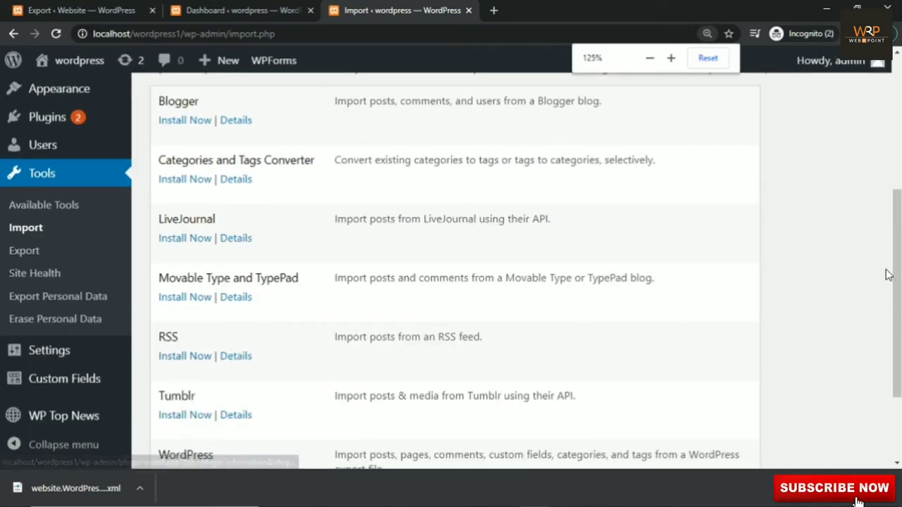
drag(898, 282, 898, 340)
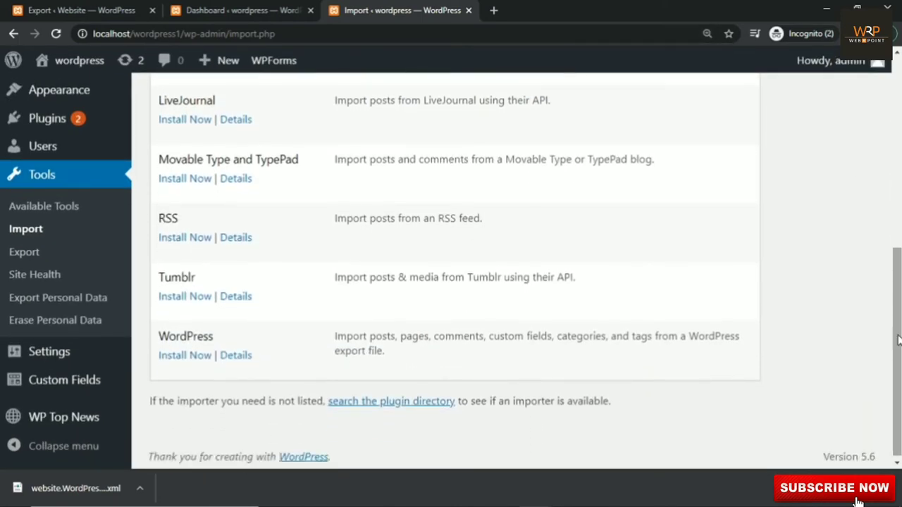
drag(899, 314, 888, 356)
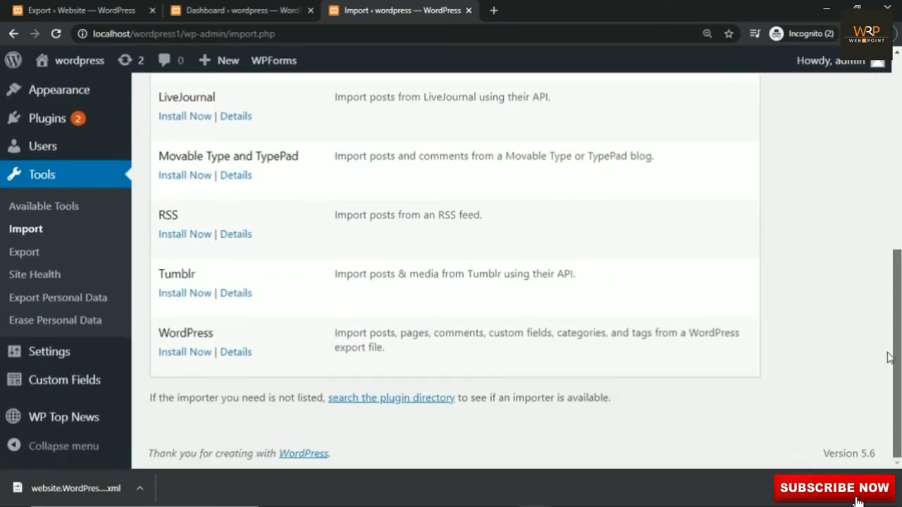
click(196, 358)
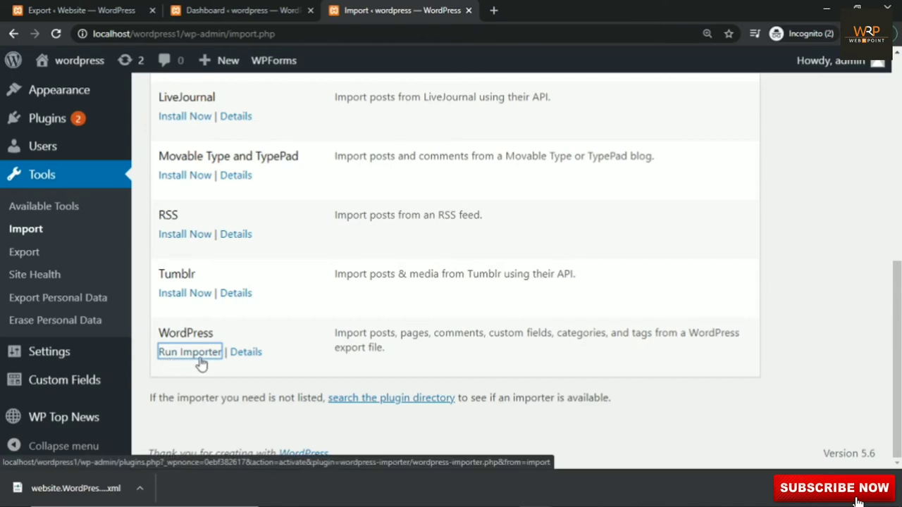
- Run the WordPress importer and choose website.WordPress.2021-01-10.xml from Downloads as the file to import
click(192, 354)
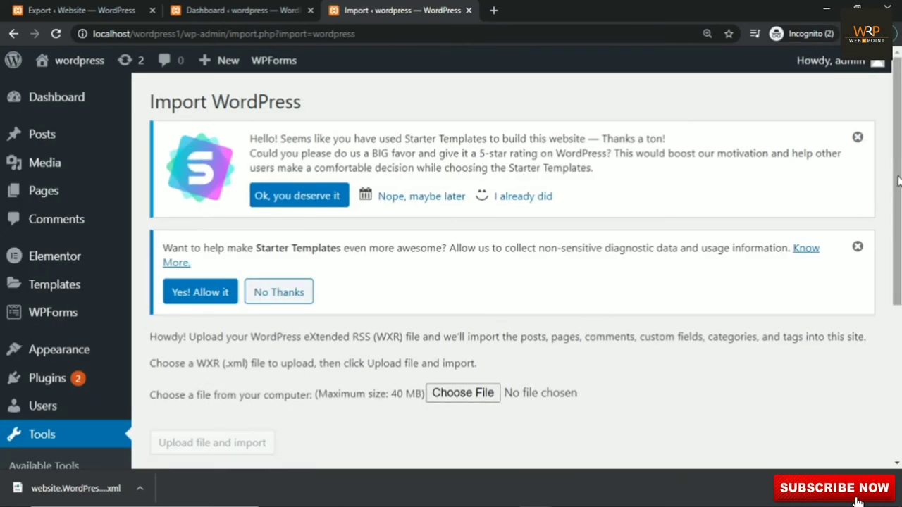
drag(897, 182, 898, 256)
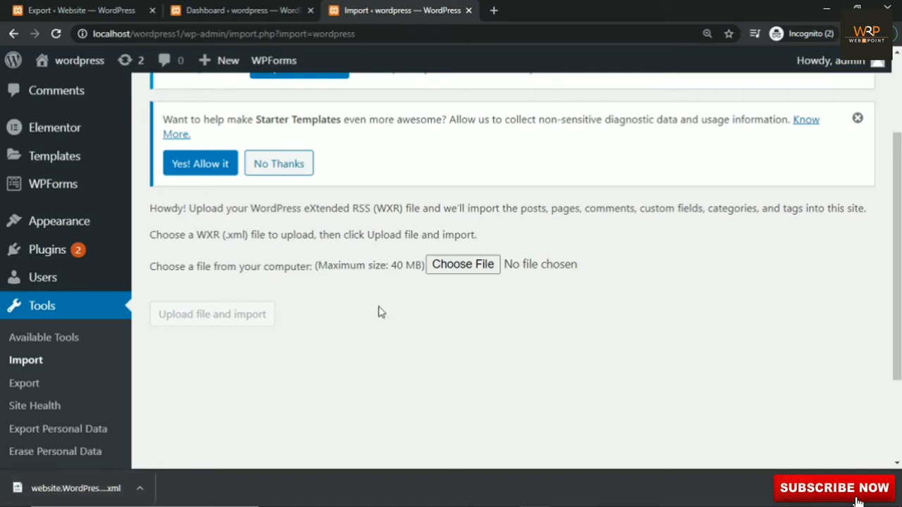
click(464, 266)
click(464, 266)
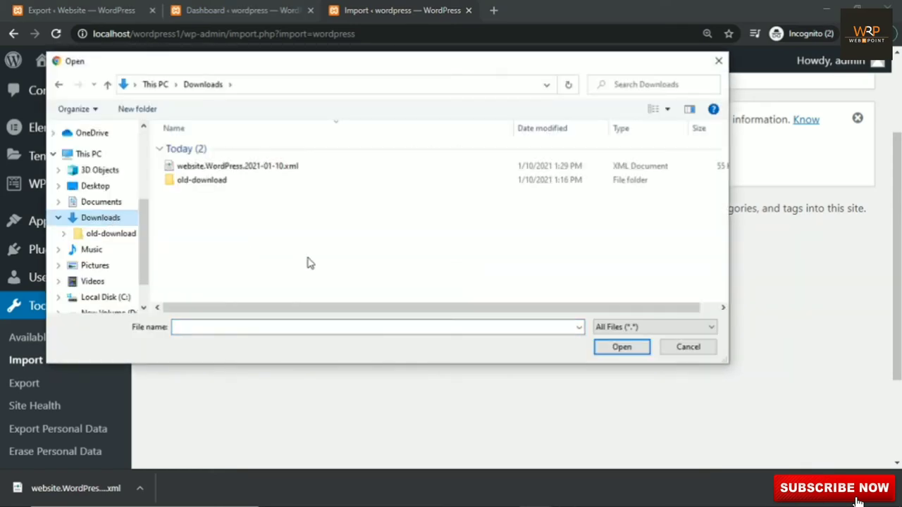
click(260, 169)
click(624, 347)
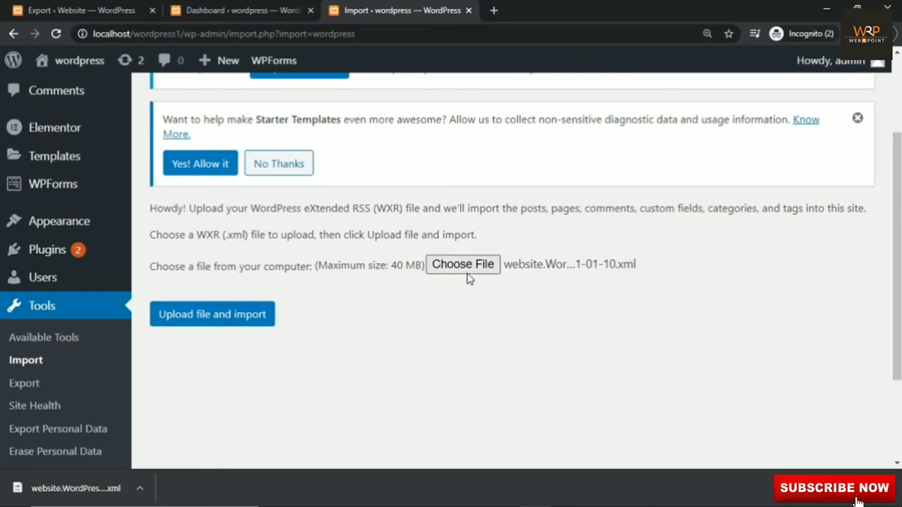
- Upload the chosen file and submit the import with Download and import file attachments enabled, leaving the author assignment blank
click(214, 324)
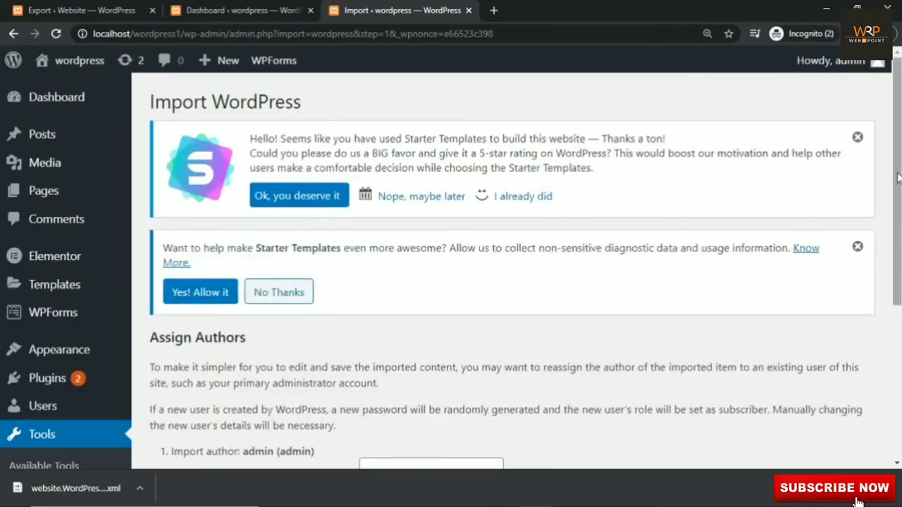
drag(898, 174, 898, 327)
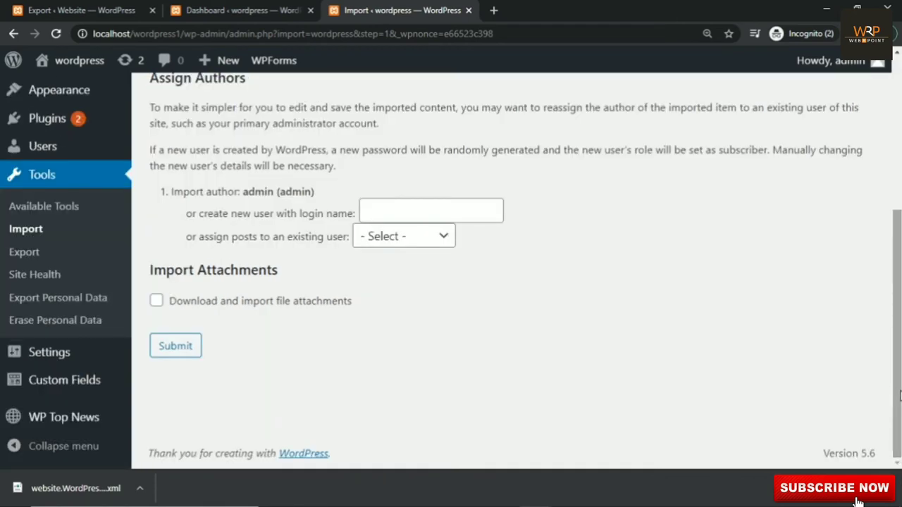
drag(899, 396, 899, 381)
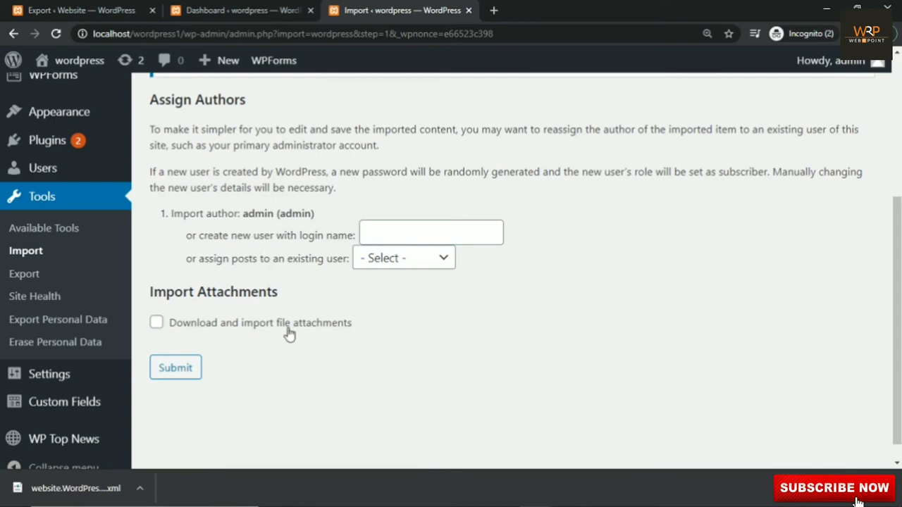
click(168, 328)
click(176, 370)
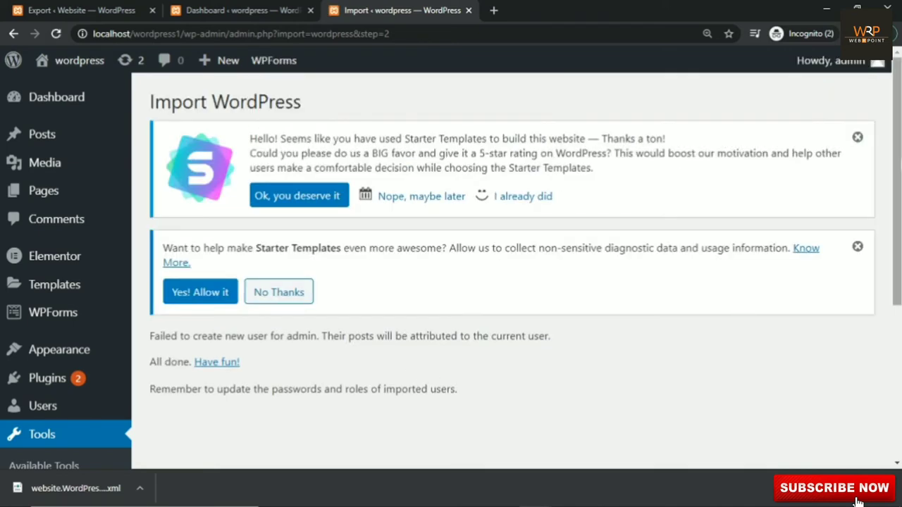
- Read the import result, open the second site's pages list at 100% zoom and check for the imported pages
scroll(198, 252, down, 2)
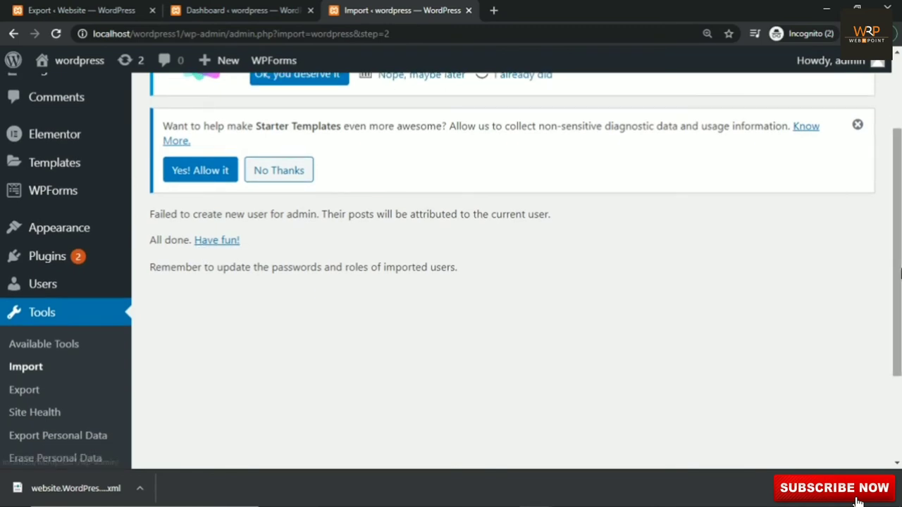
drag(898, 275, 898, 203)
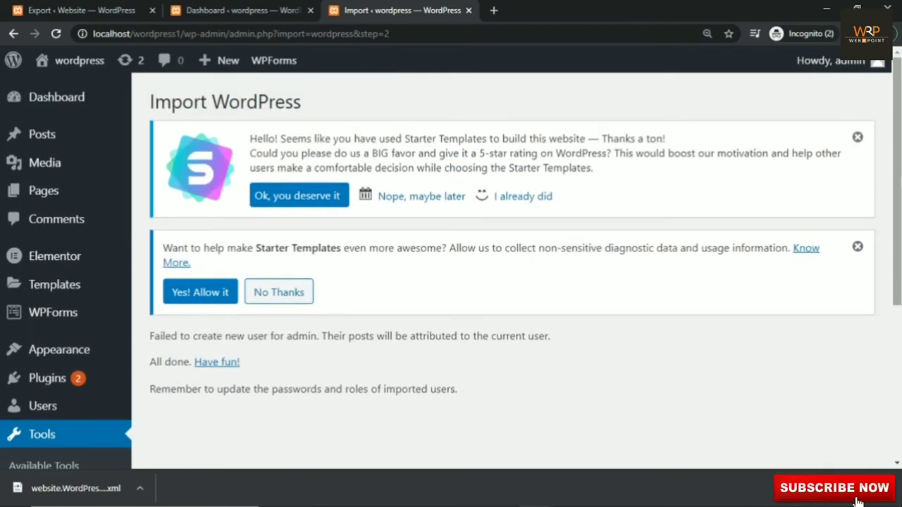
click(45, 200)
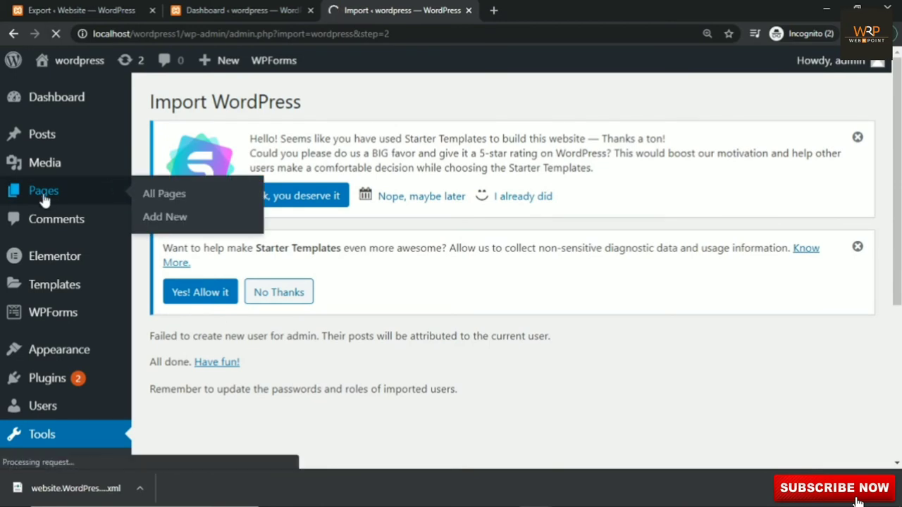
key(ctrl+0)
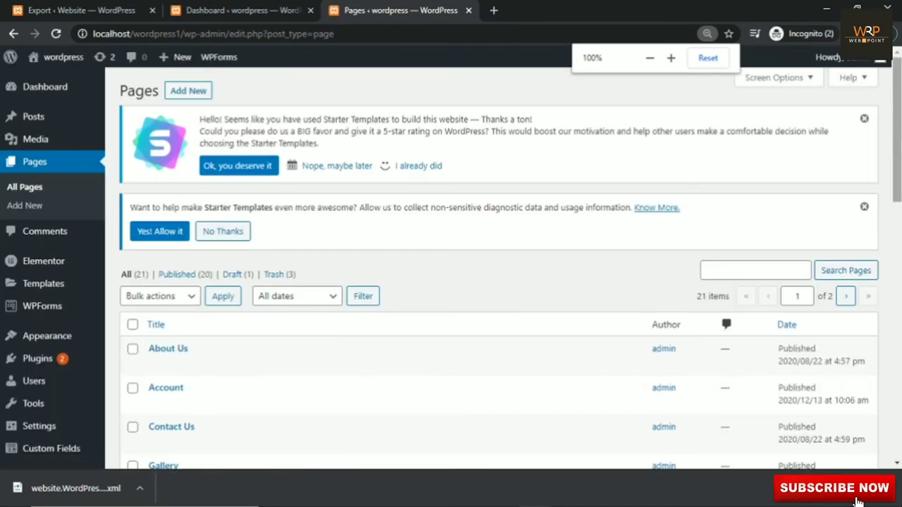
drag(898, 137, 888, 400)
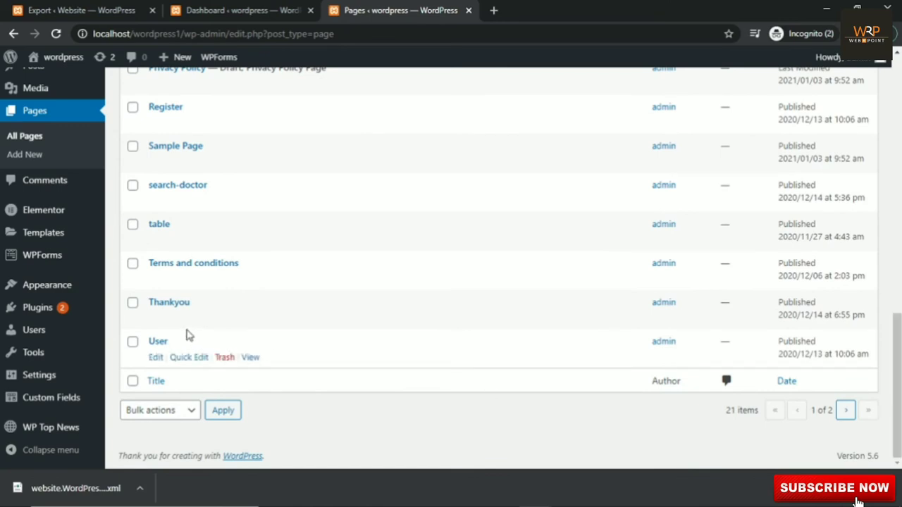
- Switch back to the source site and open its list of all pages for comparison
click(83, 6)
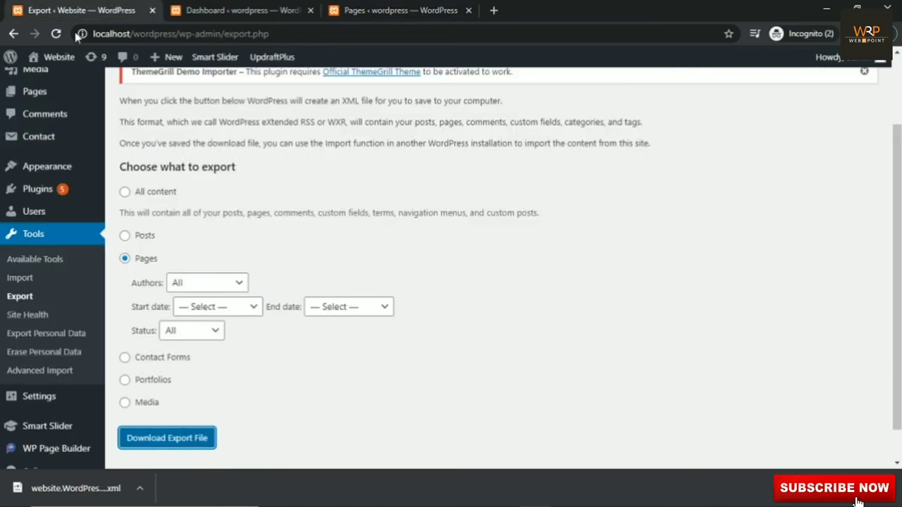
scroll(898, 209, up, 2)
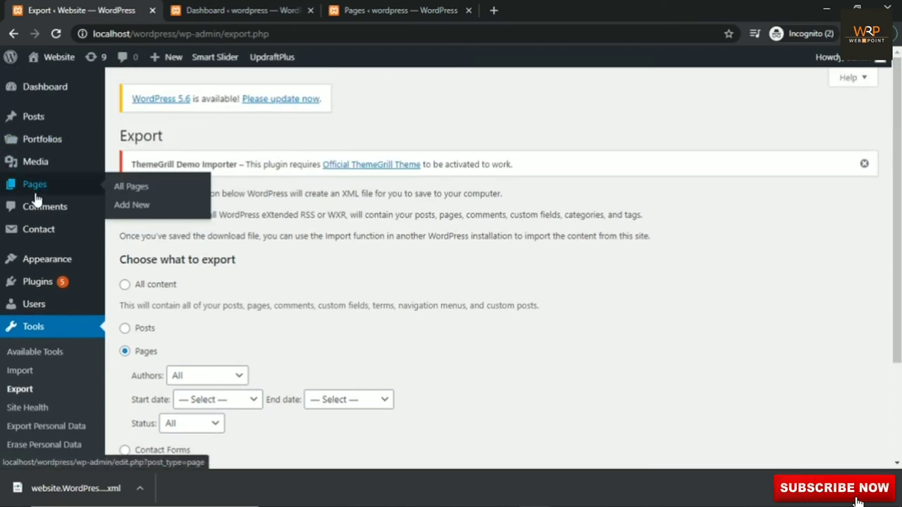
click(128, 186)
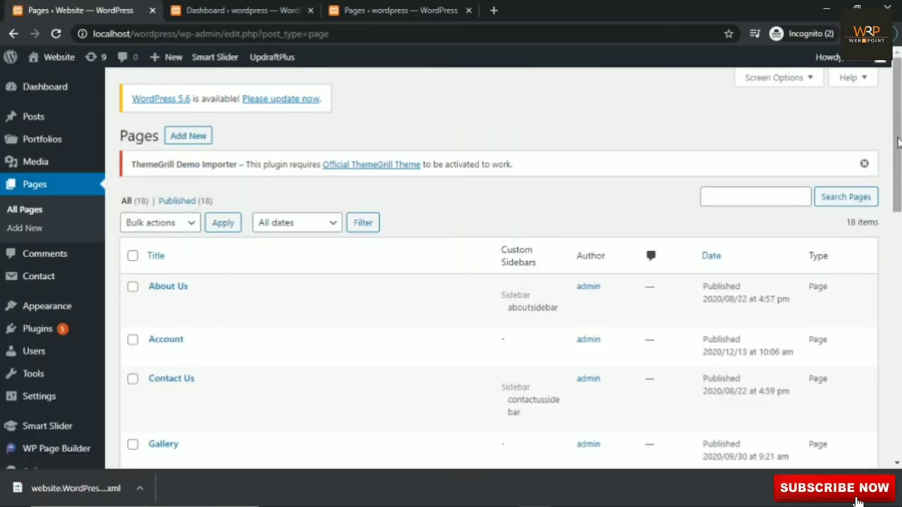
- Compare the full list of pages on the source site with the pages list on the second site
drag(898, 142, 895, 384)
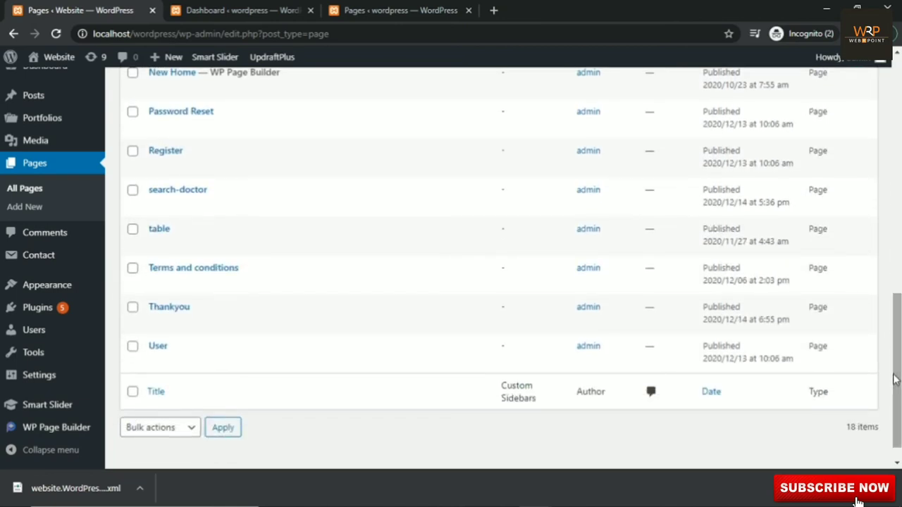
click(363, 7)
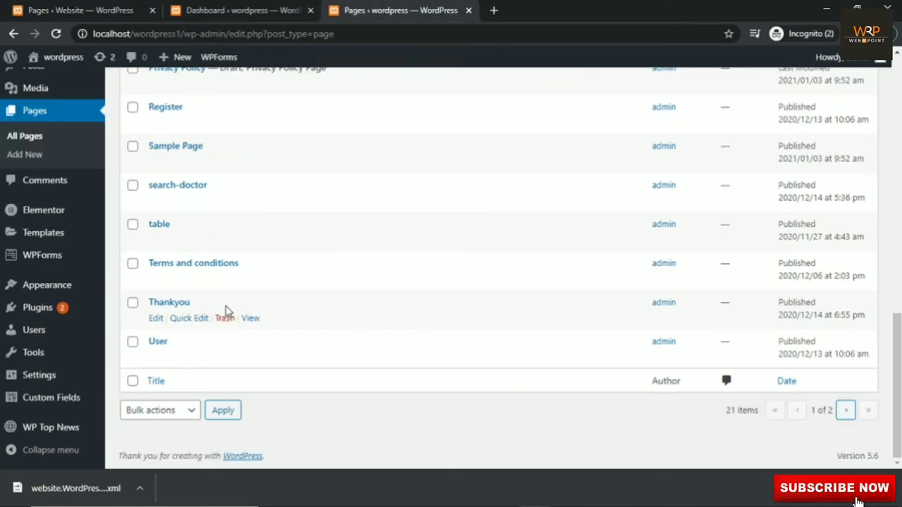
drag(898, 378, 898, 188)
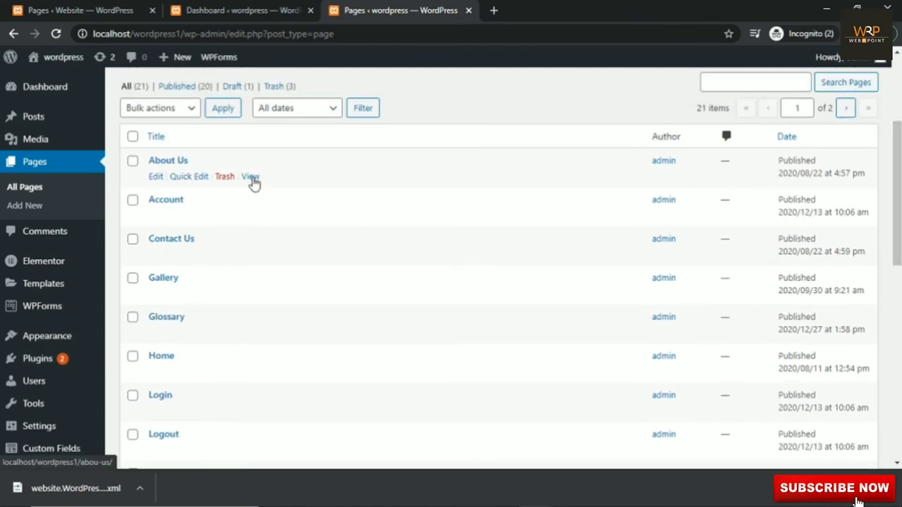
- View the imported About Us page of the second site in a new tab and check its content
right_click(252, 177)
click(285, 188)
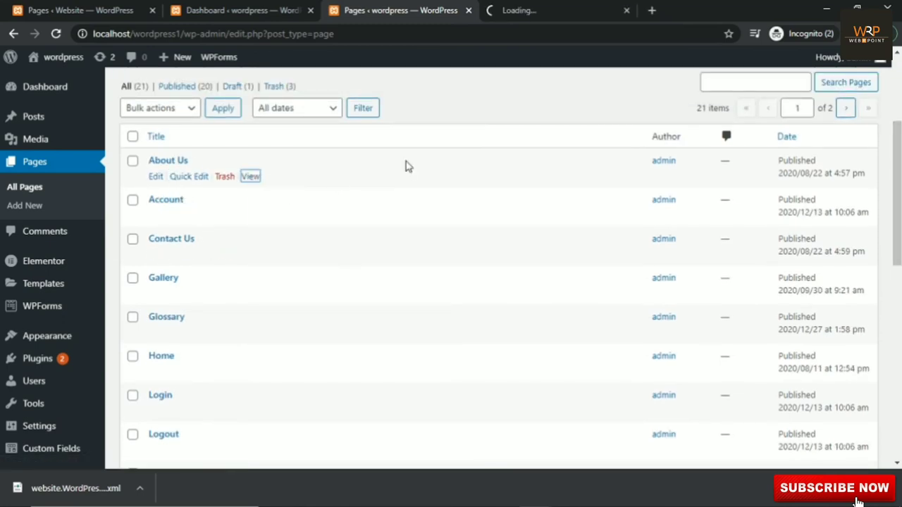
click(549, 18)
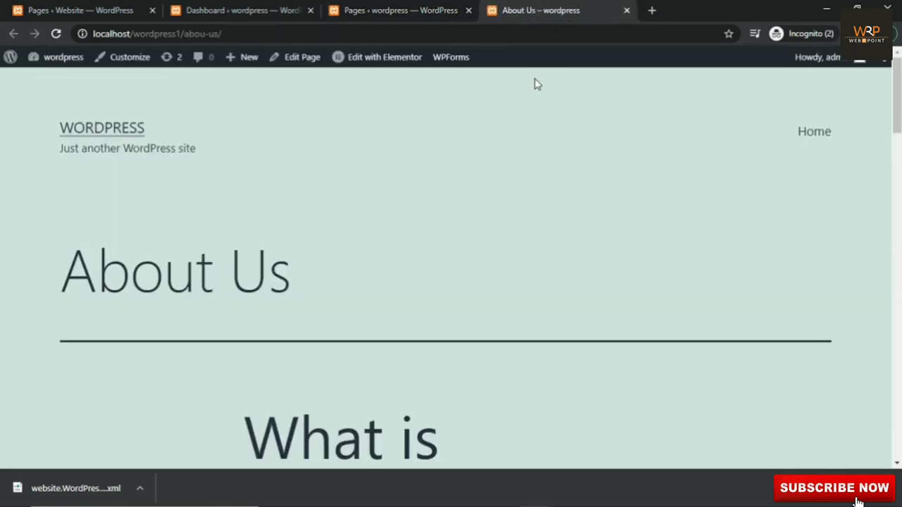
drag(898, 109, 896, 251)
scroll(451, 268, up, 10)
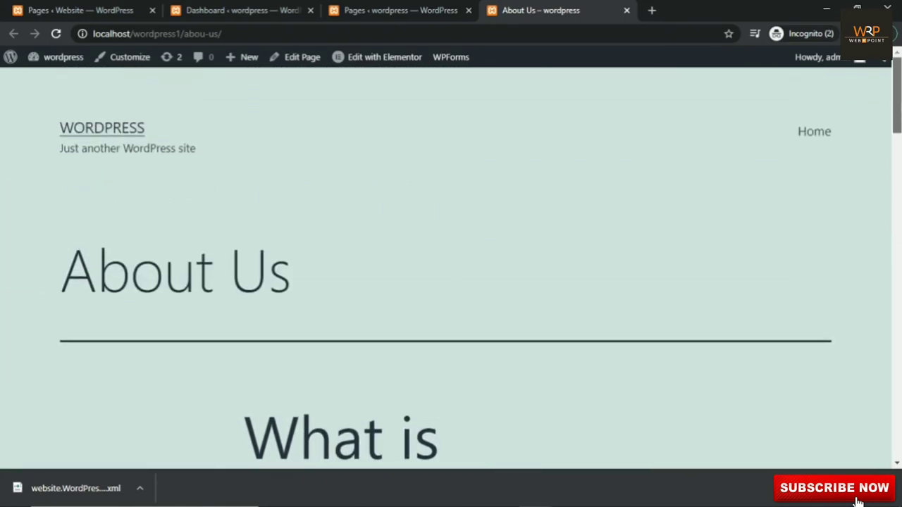
scroll(898, 145, down, 3)
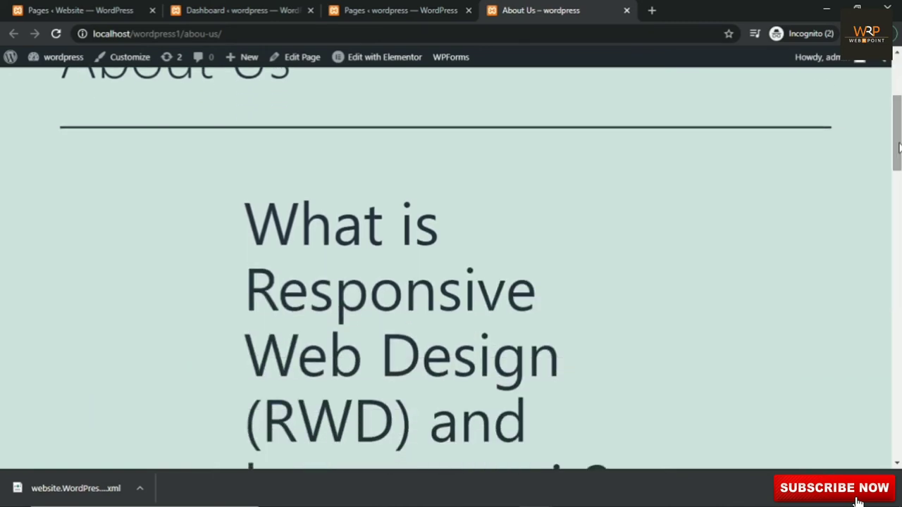
drag(898, 145, 898, 108)
- Open the second site's list of all posts and close the About Us page view
click(368, 10)
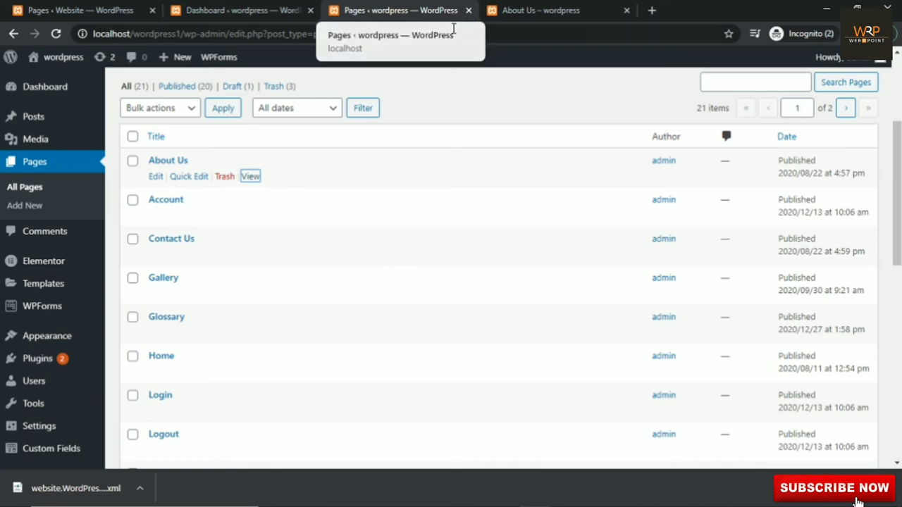
mouse_move(43, 127)
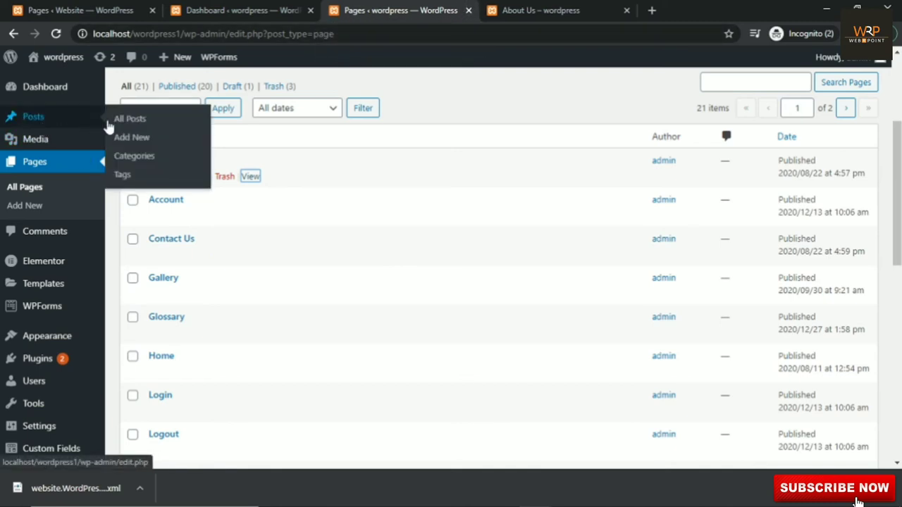
click(123, 120)
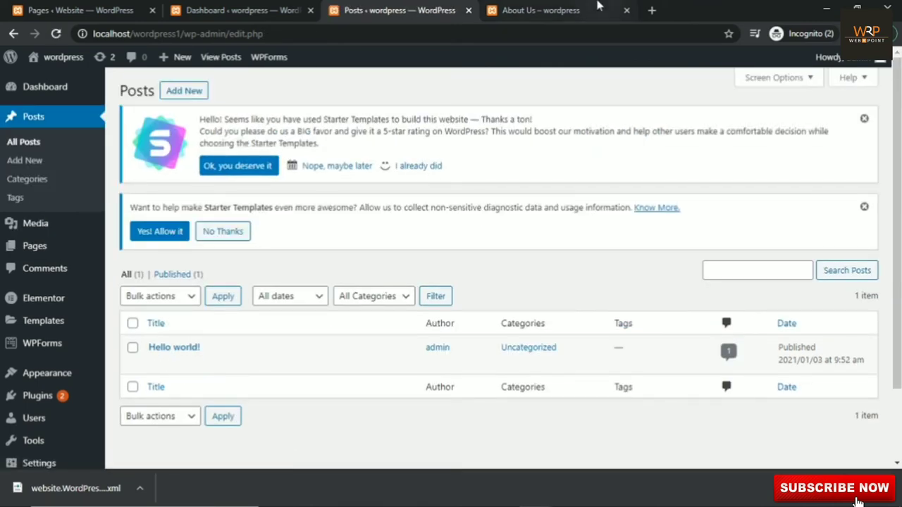
click(626, 10)
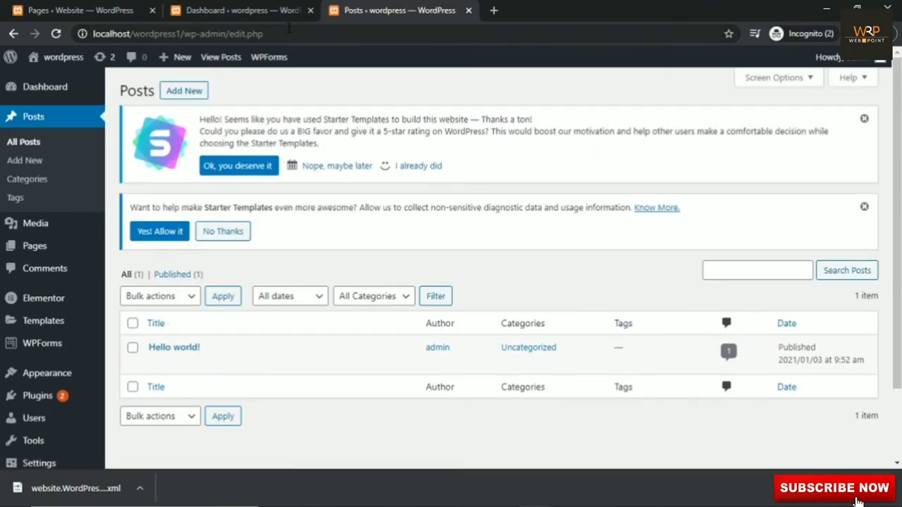
- Open the source site's list of all posts and compare it with the posts on the second site
click(75, 9)
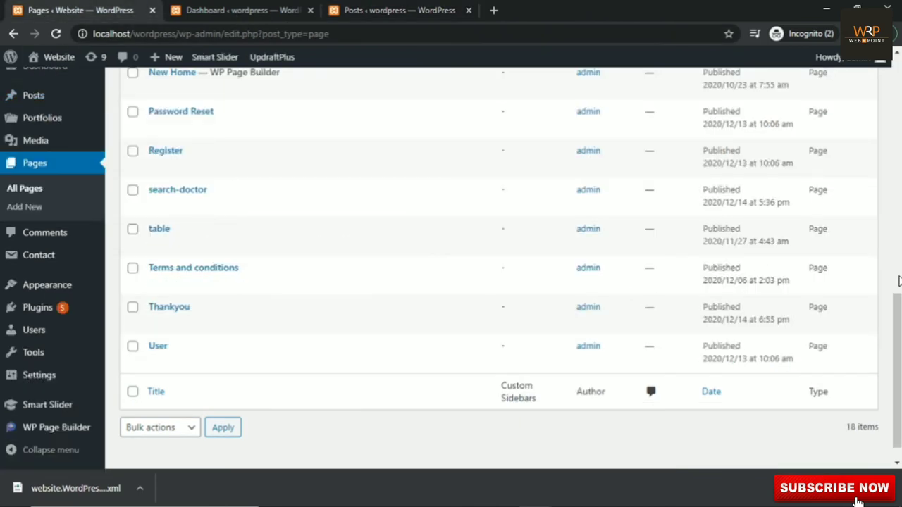
drag(896, 366, 897, 134)
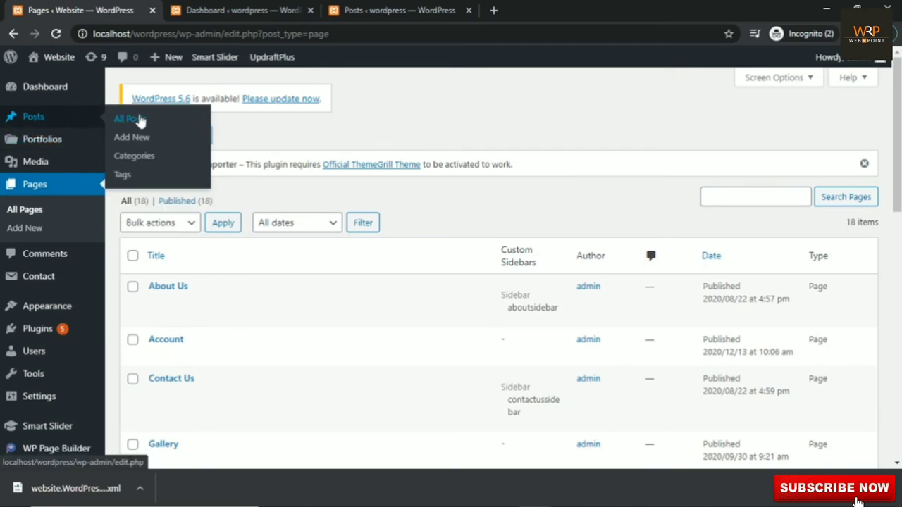
click(130, 120)
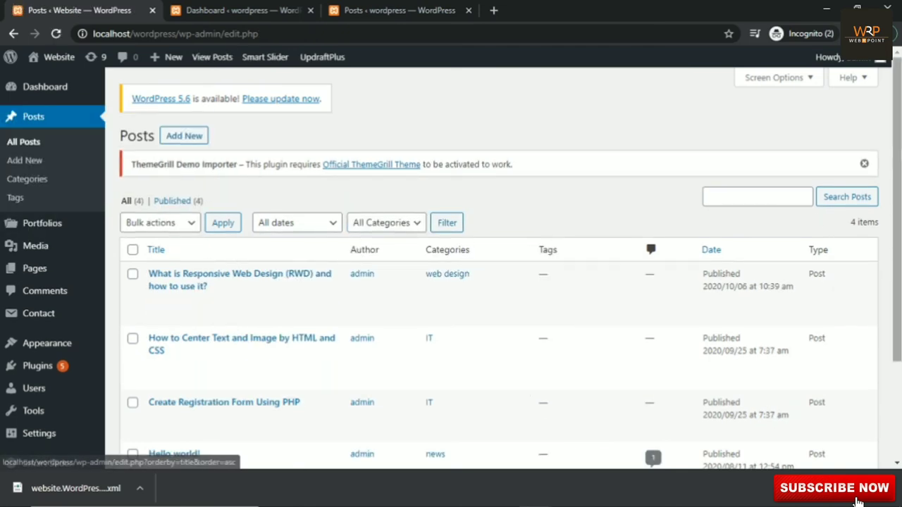
scroll(691, 219, down, 2)
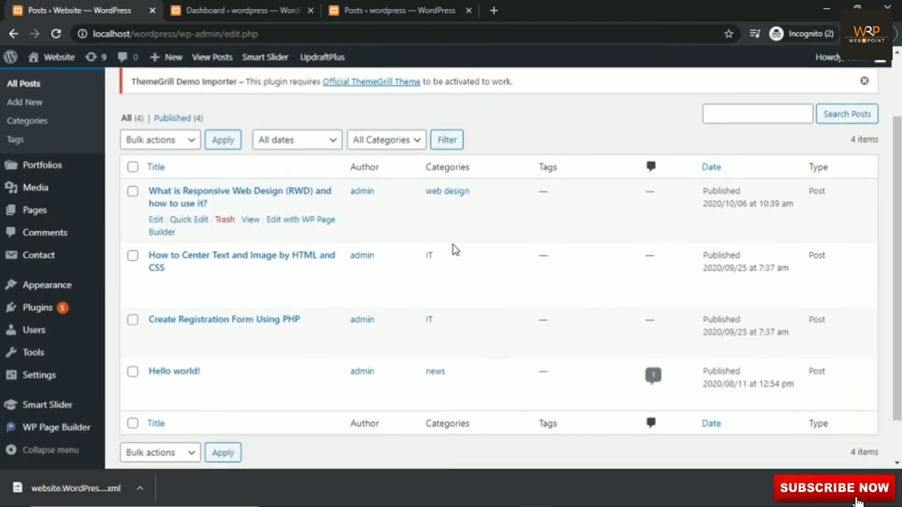
mouse_move(176, 276)
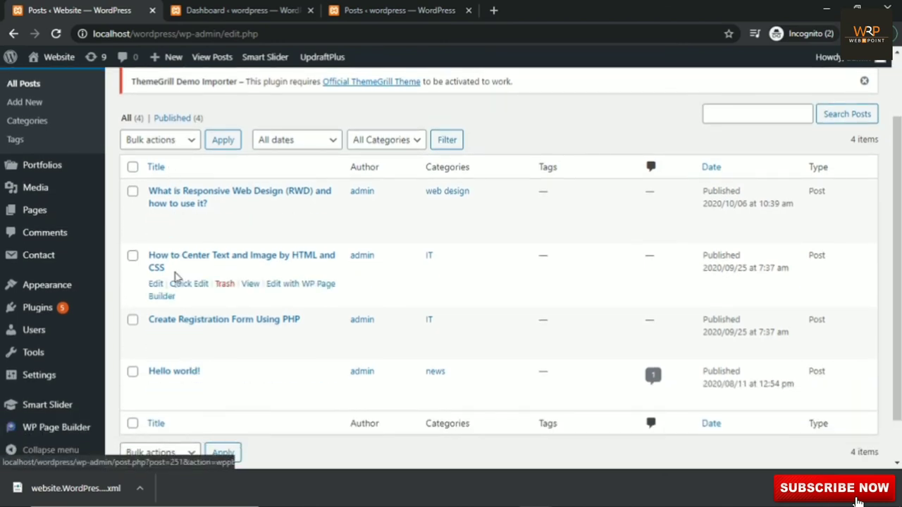
mouse_move(169, 372)
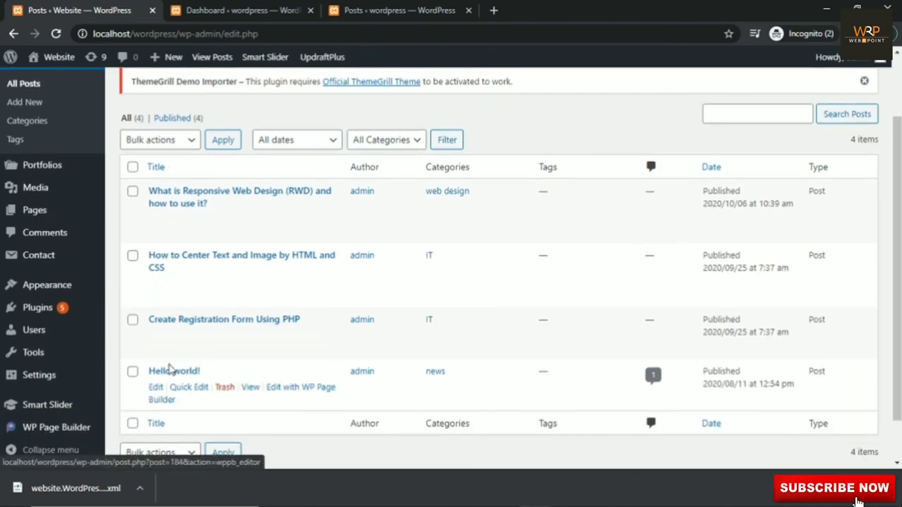
click(417, 10)
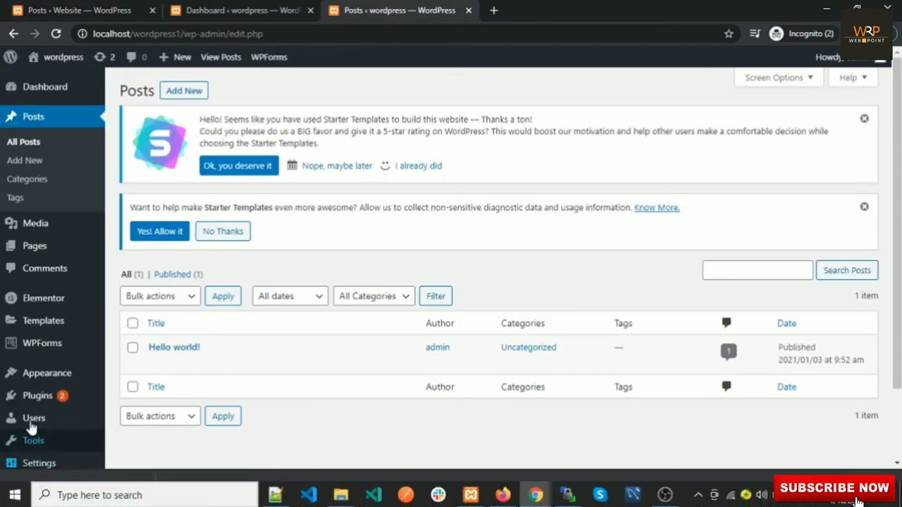
- Return to the source site and open its Export tool at the choice of content to export
click(106, 10)
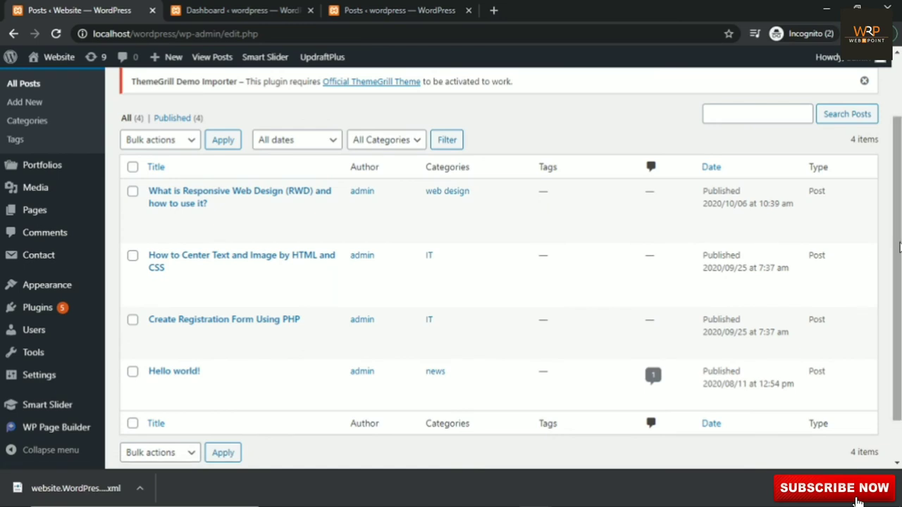
scroll(898, 247, down, 2)
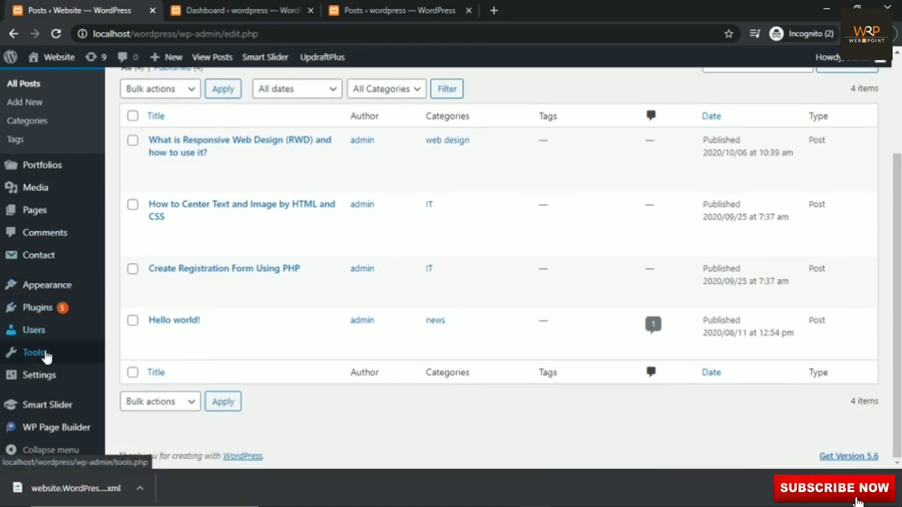
mouse_move(45, 353)
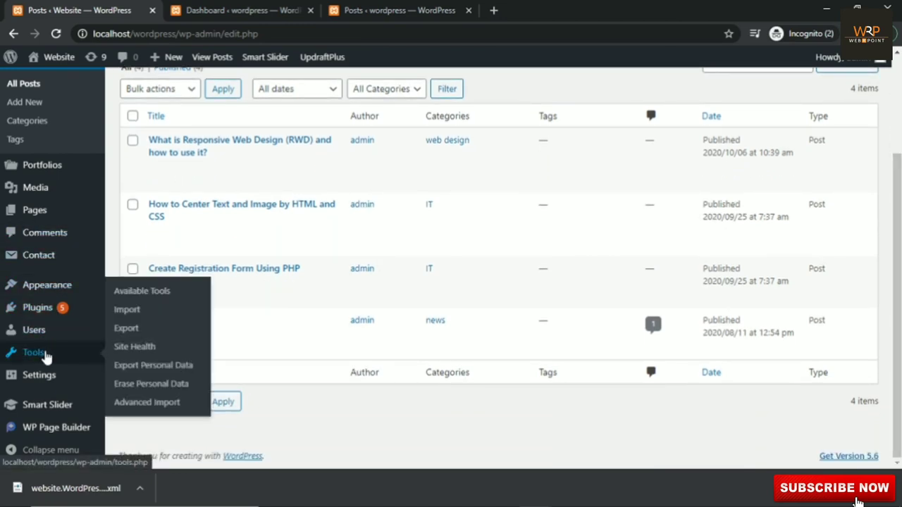
click(137, 335)
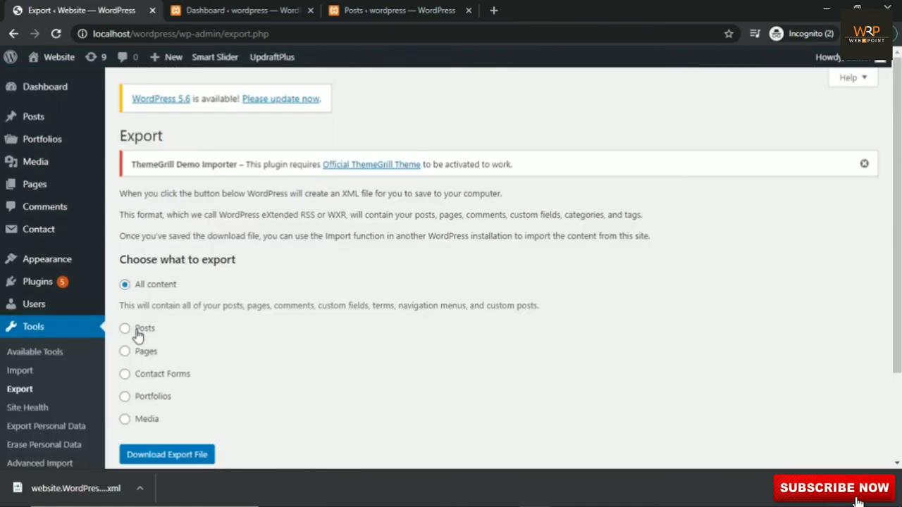
drag(898, 183, 898, 245)
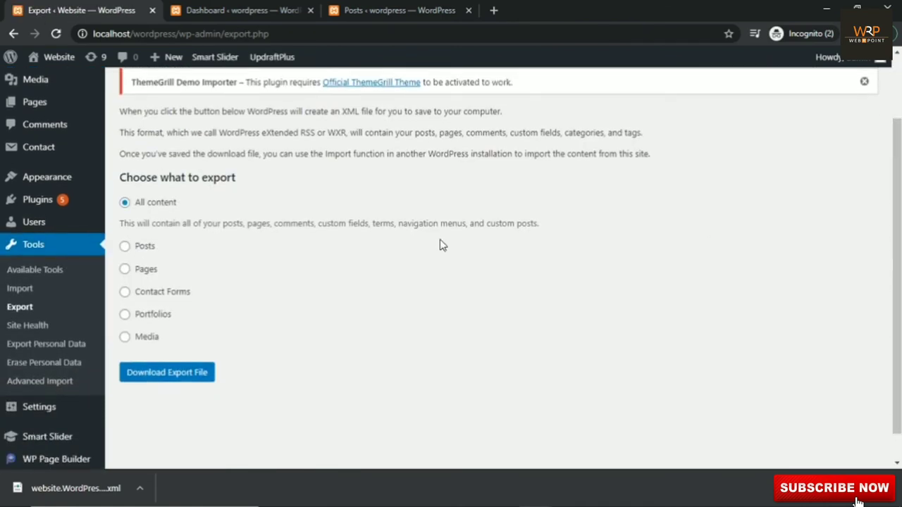
- Export only Posts, leaving all categories, authors, dates and statuses included, download the export file and dismiss the received-file notification
click(124, 247)
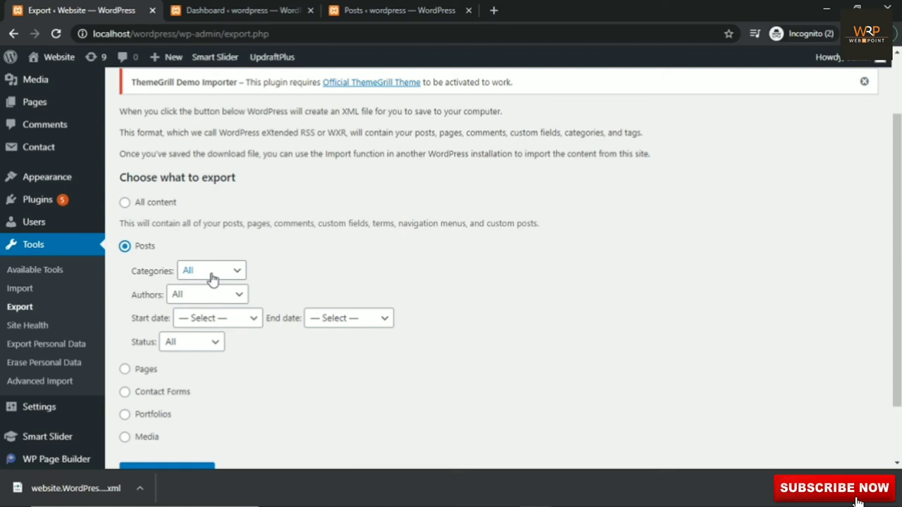
click(241, 282)
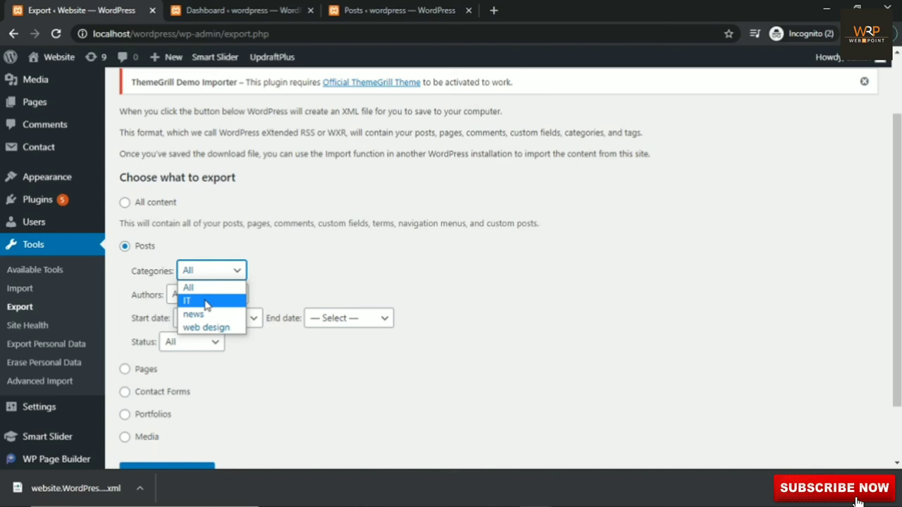
click(288, 267)
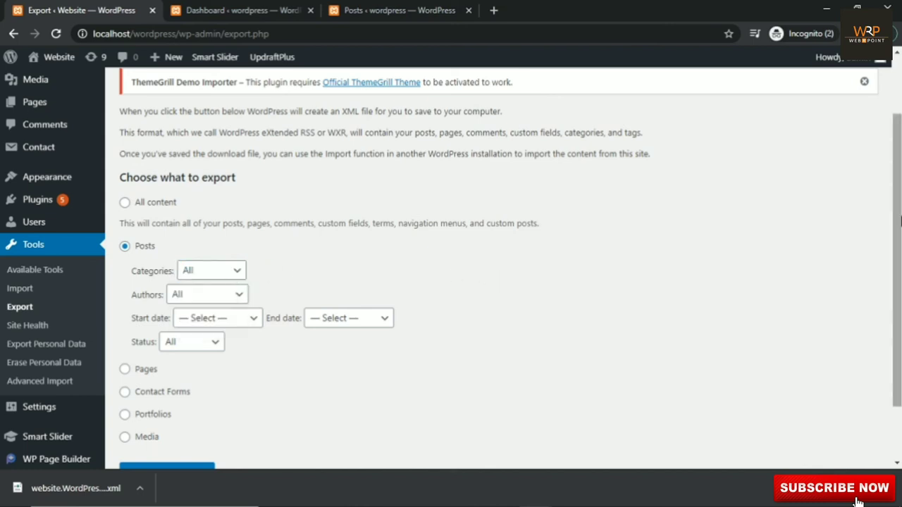
drag(897, 221, 897, 269)
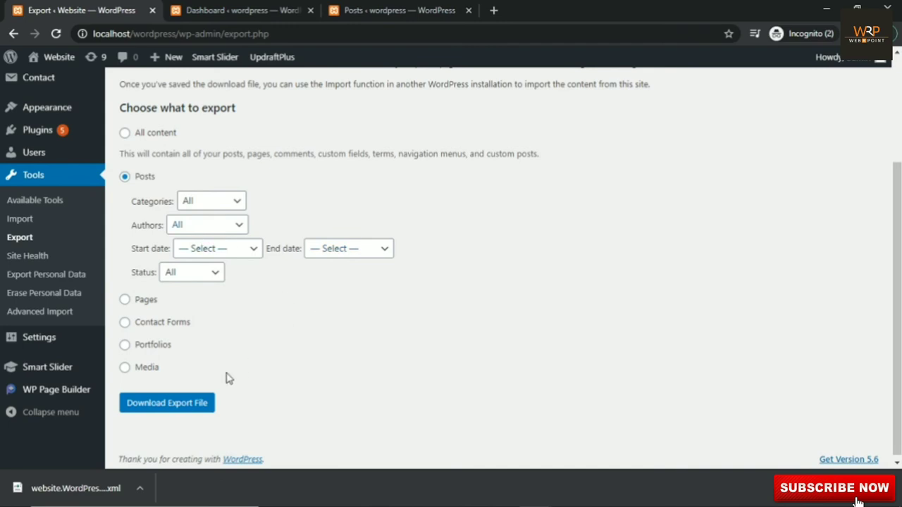
click(167, 407)
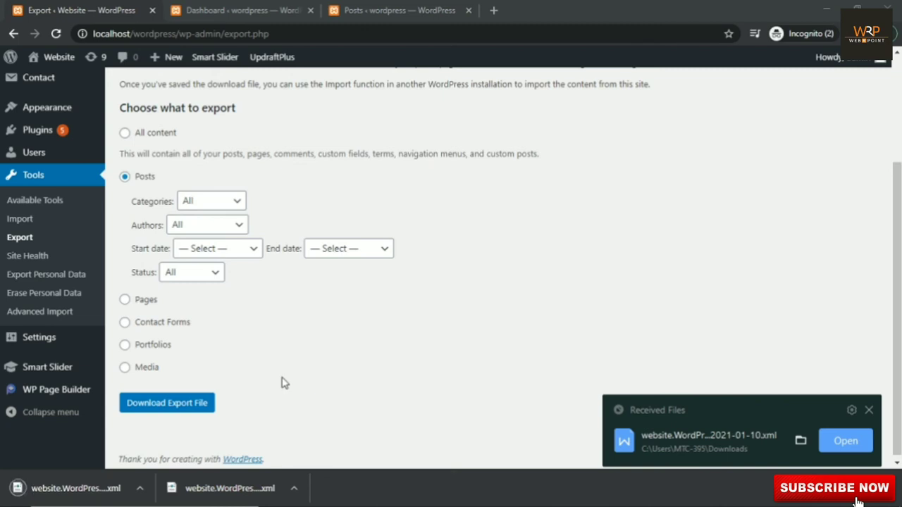
click(868, 413)
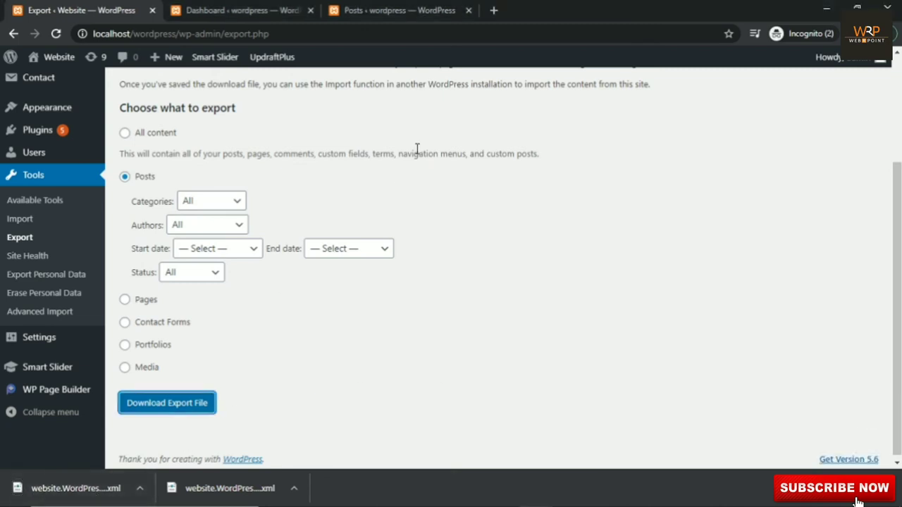
- Switch to the second site, open its Import tool and run the WordPress importer
click(398, 11)
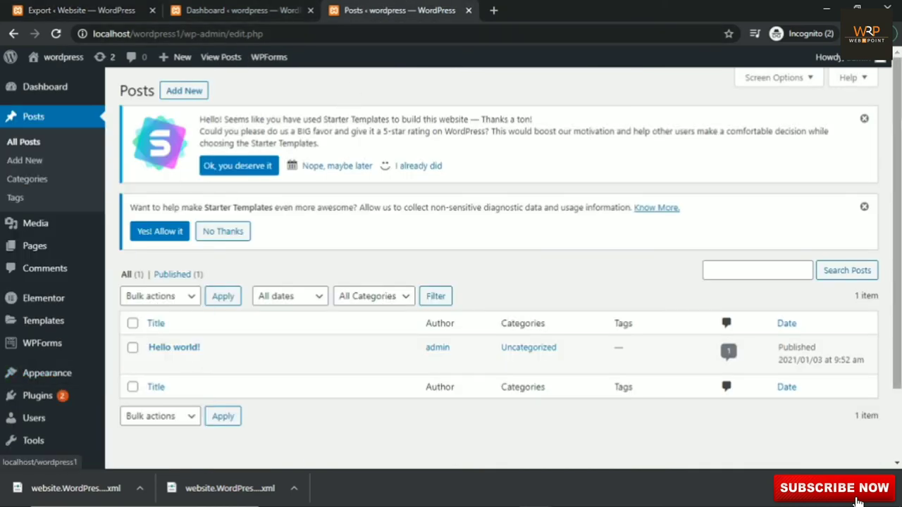
scroll(436, 282, down, 2)
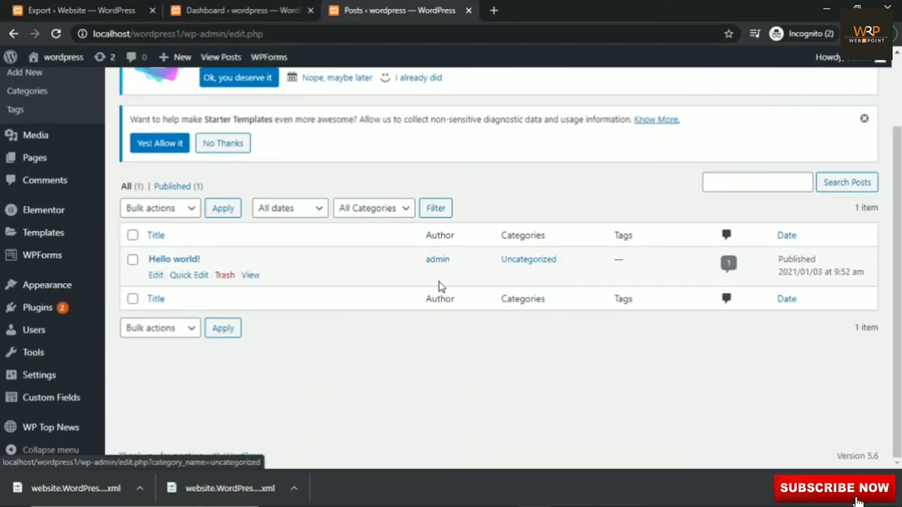
mouse_move(33, 361)
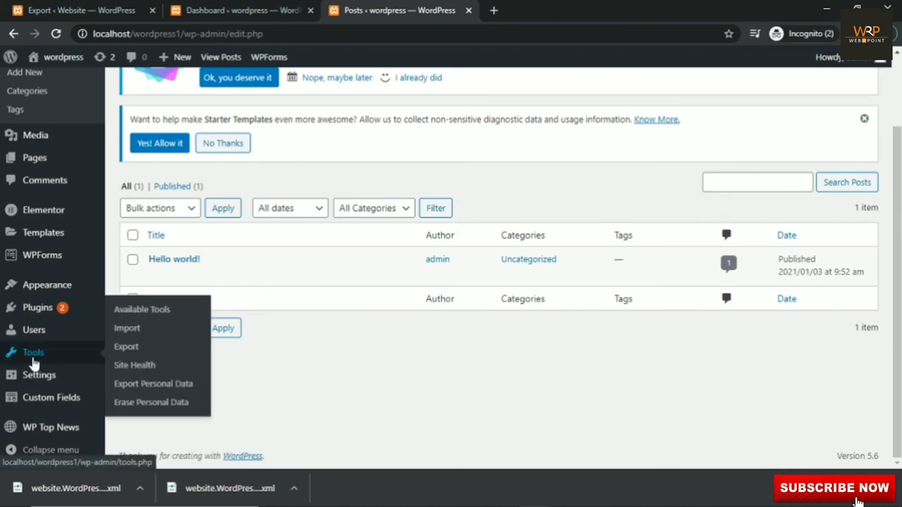
click(129, 336)
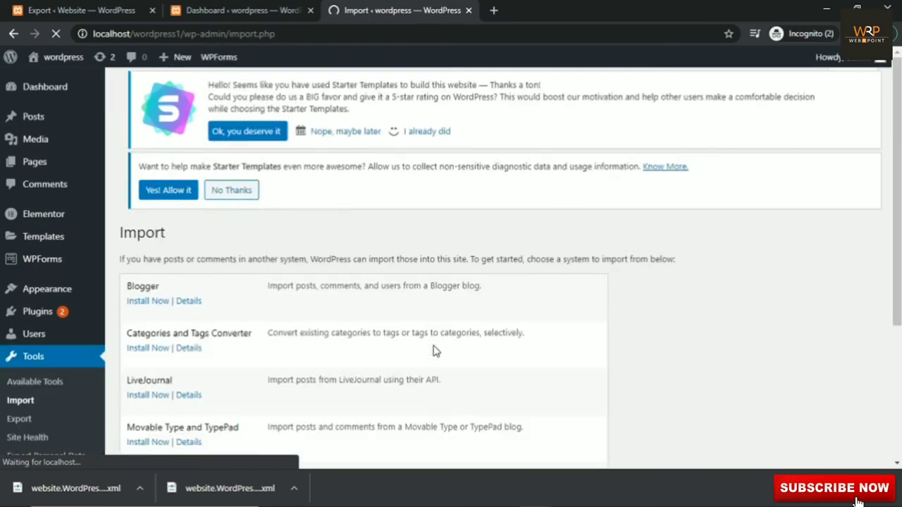
scroll(899, 239, down, 5)
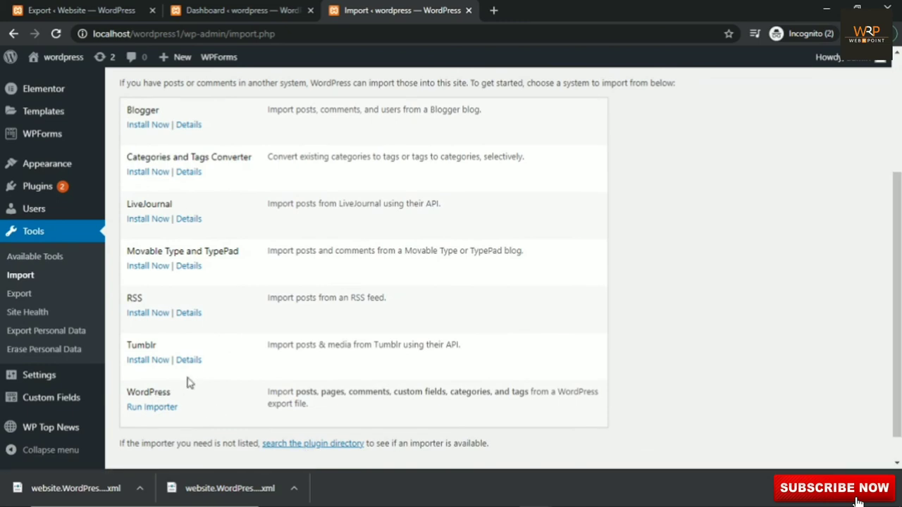
click(150, 413)
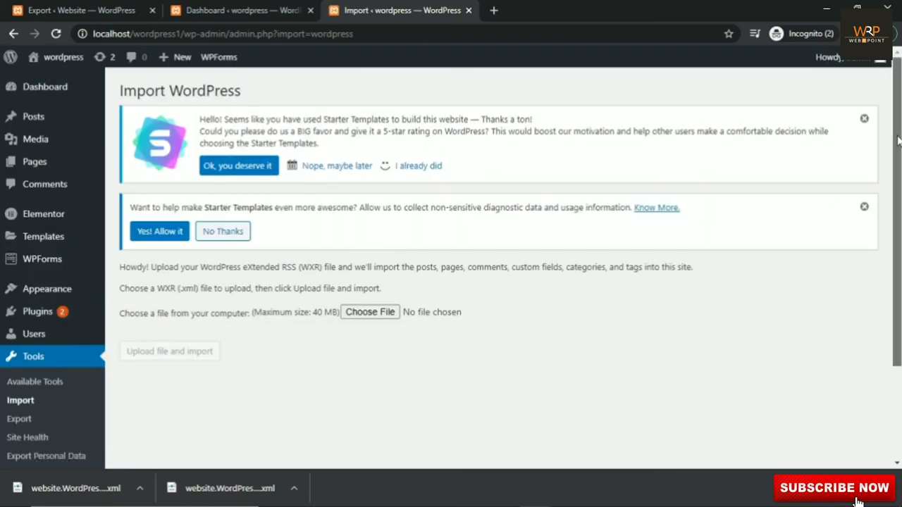
- Choose the export file website.WordPress.2021-01-10 (1).xml from Downloads and upload it to the importer
scroll(898, 140, down, 1)
click(373, 251)
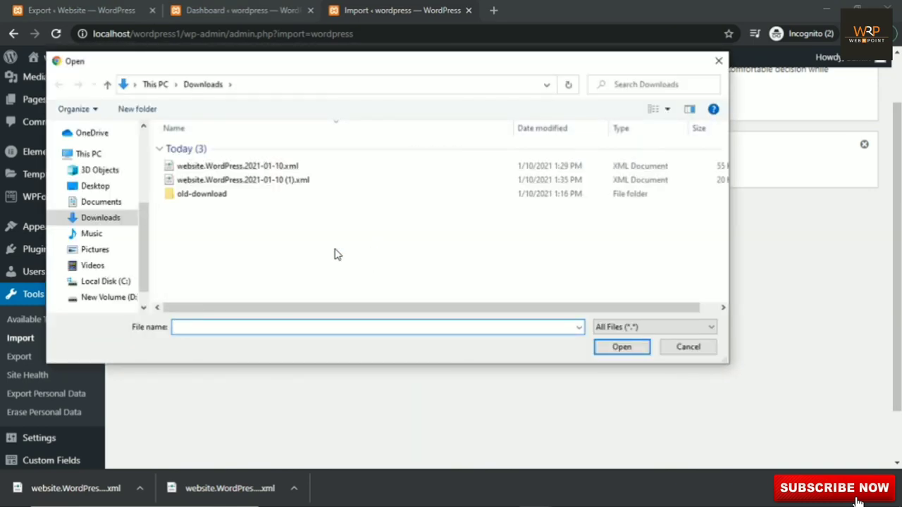
click(276, 181)
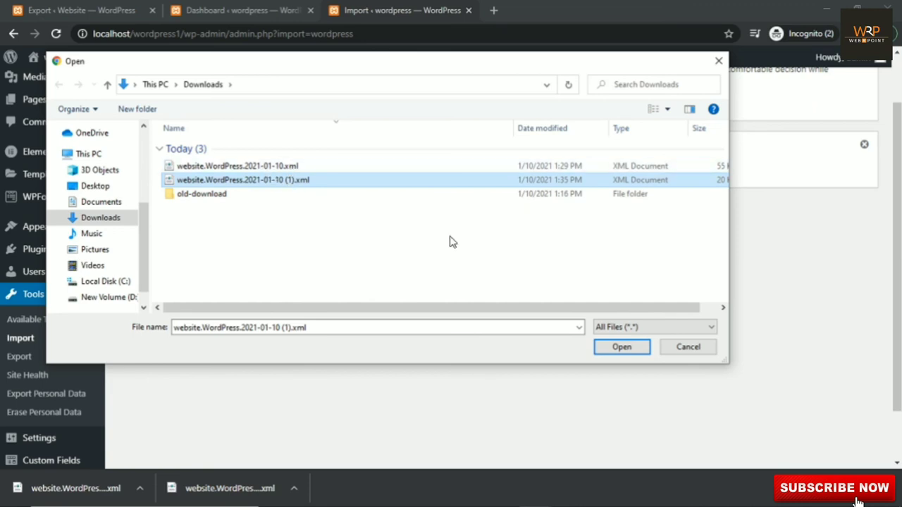
click(618, 346)
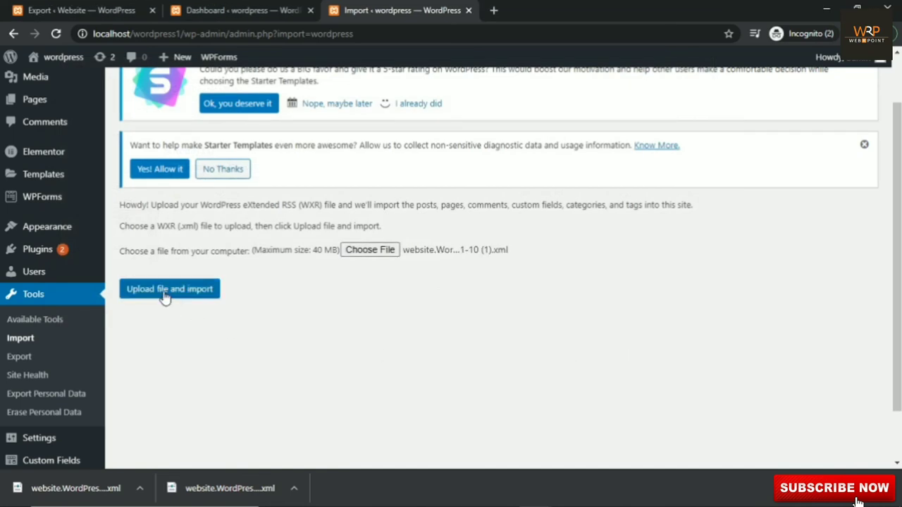
click(164, 290)
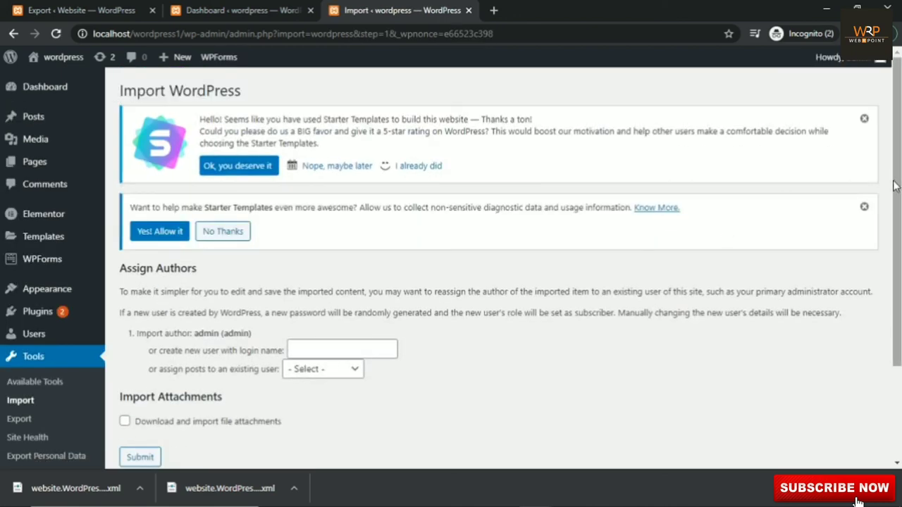
- Leave the author assignment at its default, enable downloading and importing file attachments, and submit the import
scroll(898, 194, down, 2)
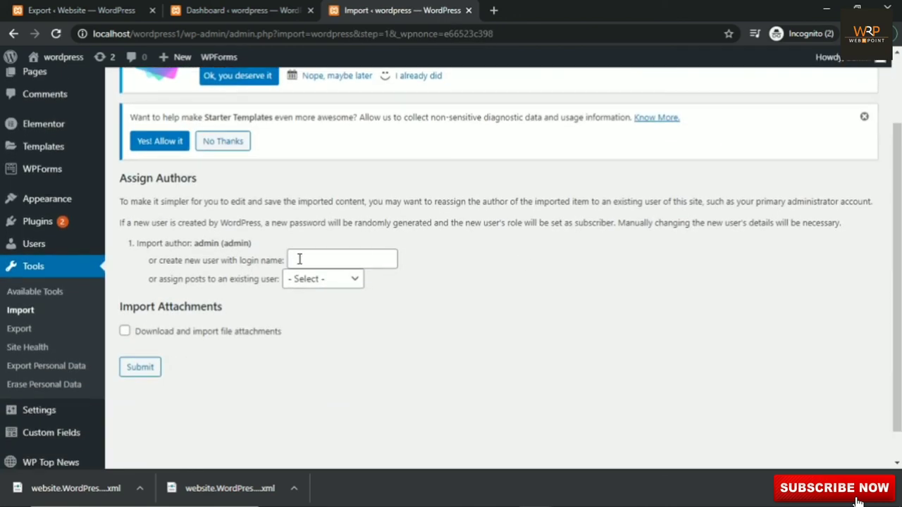
click(125, 331)
click(136, 372)
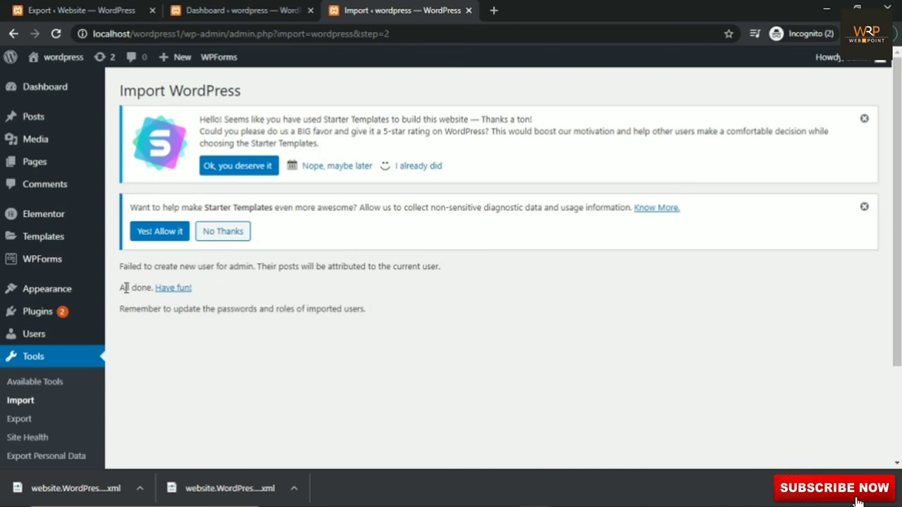
- Open the second site's list of all posts and check the imported posts
mouse_move(42, 121)
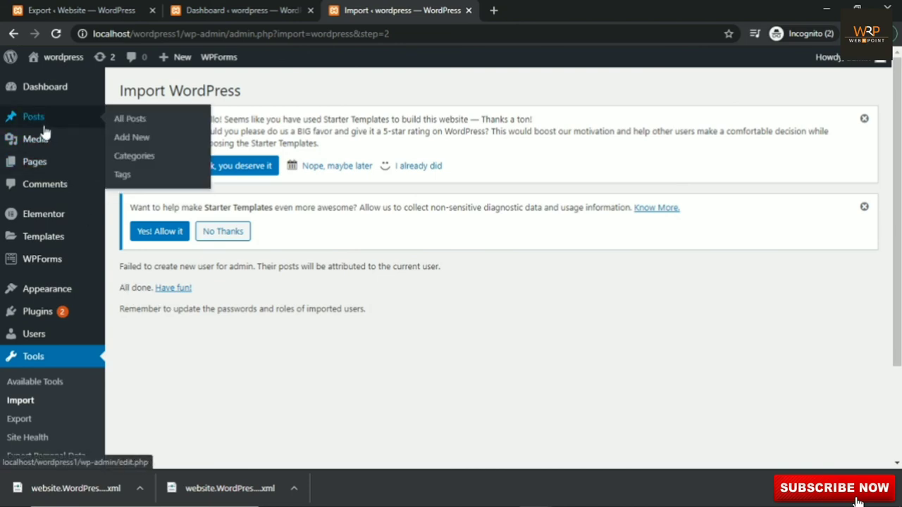
click(128, 122)
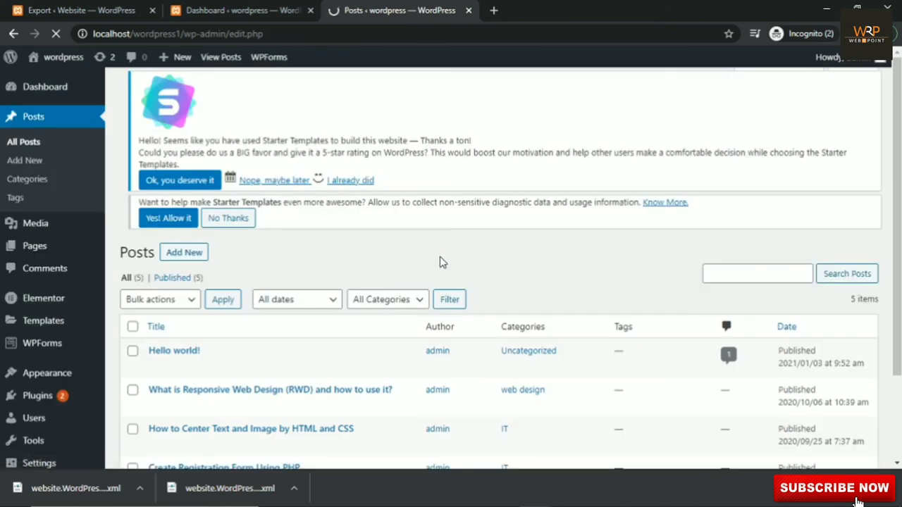
scroll(897, 143, down, 2)
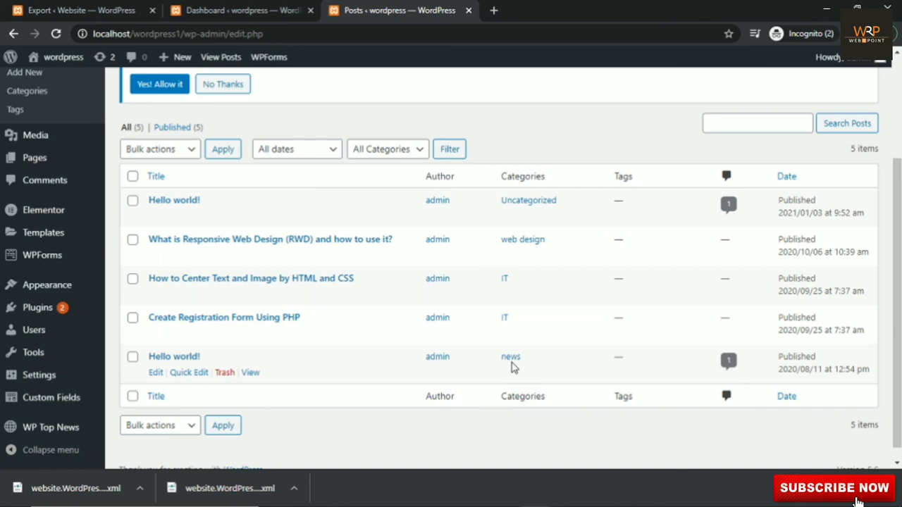
- Switch to the source site and open its list of all posts to compare it with the imported ones
click(84, 10)
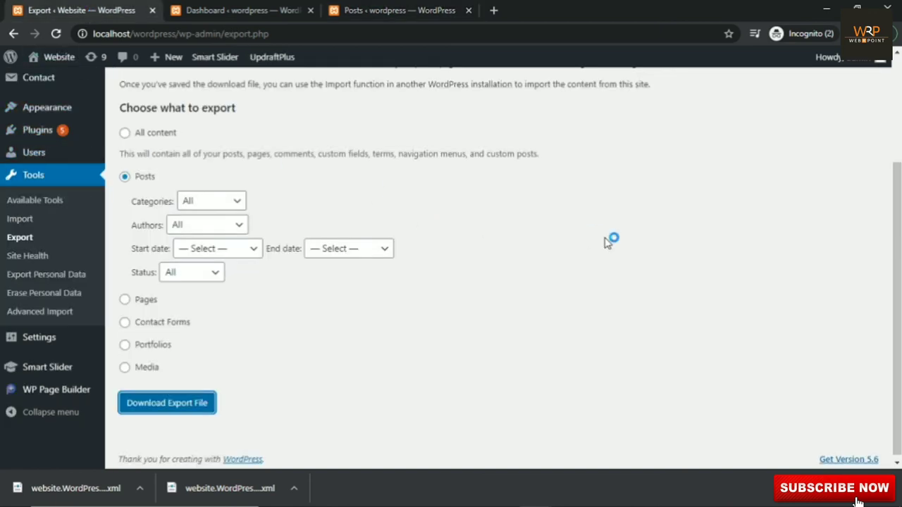
scroll(604, 243, up, 3)
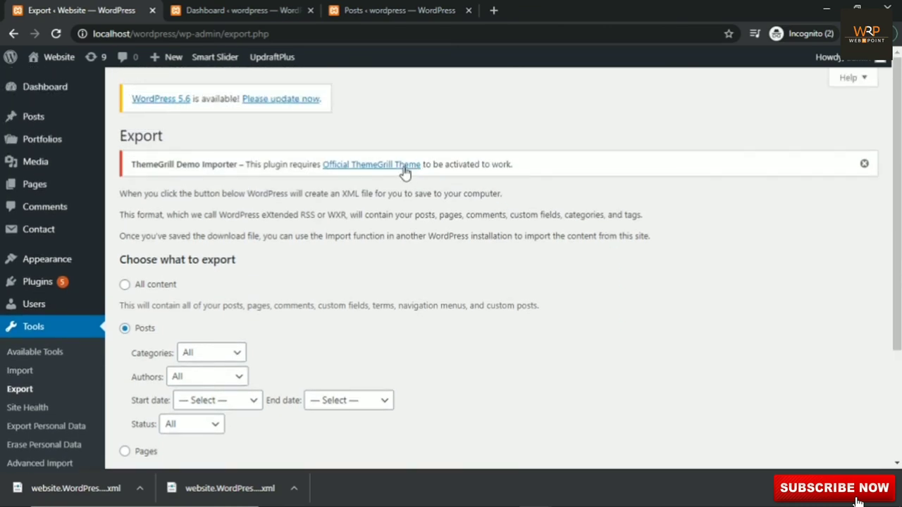
mouse_move(66, 120)
click(134, 120)
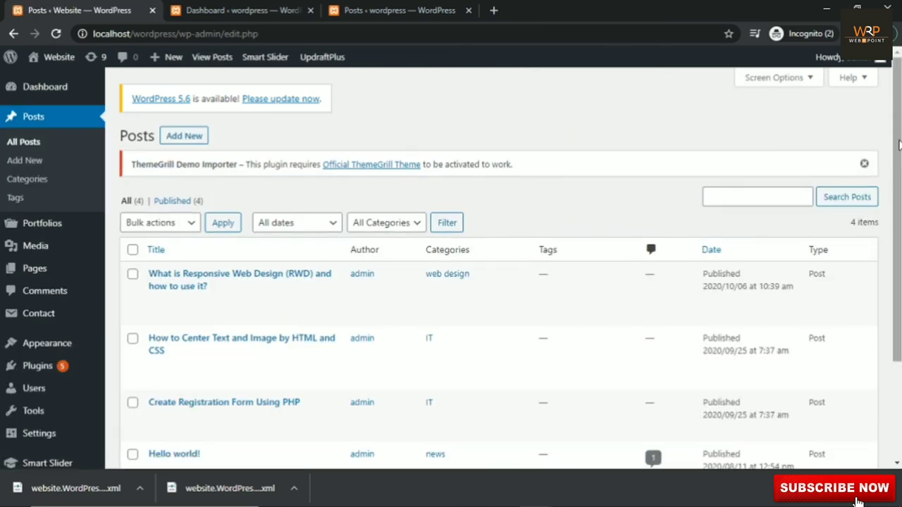
scroll(754, 146, down, 2)
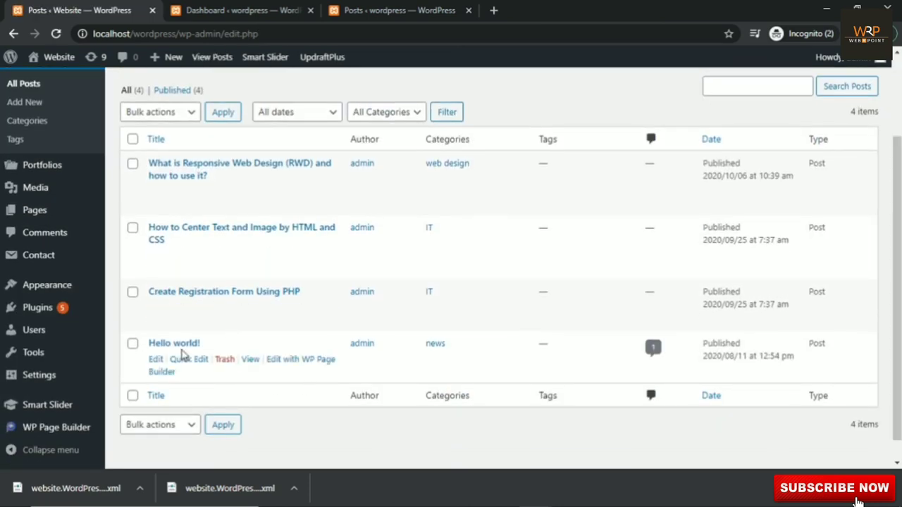
- View the second site's post "How to Center Text and Image by HTML and CSS" in a new tab, check its content and return to the post list
click(399, 10)
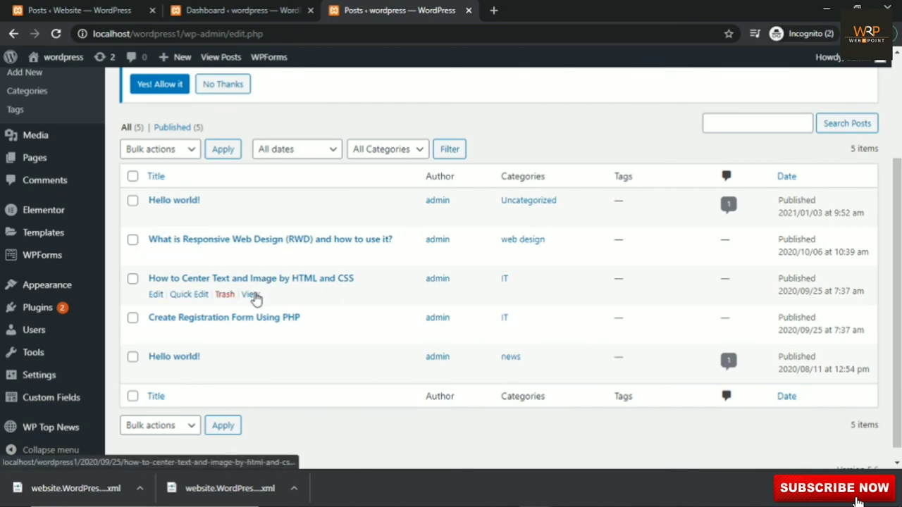
right_click(253, 295)
click(266, 301)
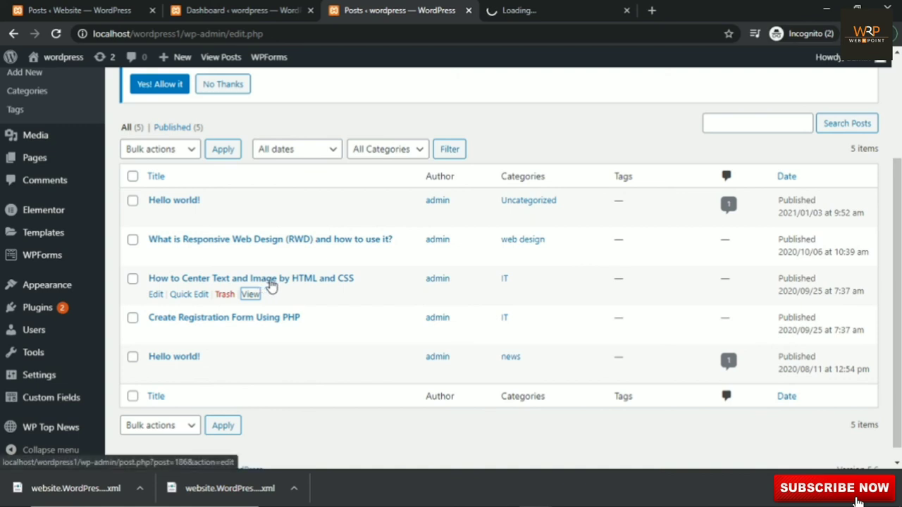
click(575, 8)
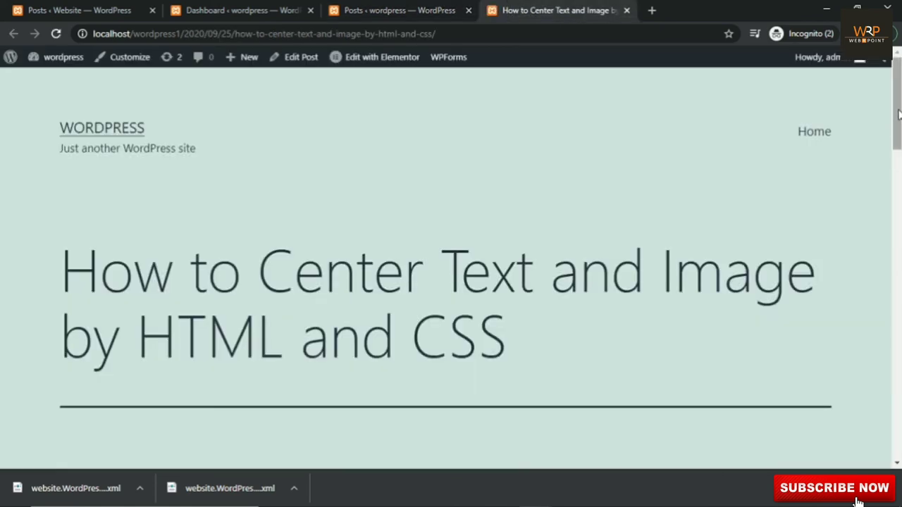
scroll(893, 131, down, 4)
scroll(451, 268, down, 2)
scroll(451, 268, up, 5)
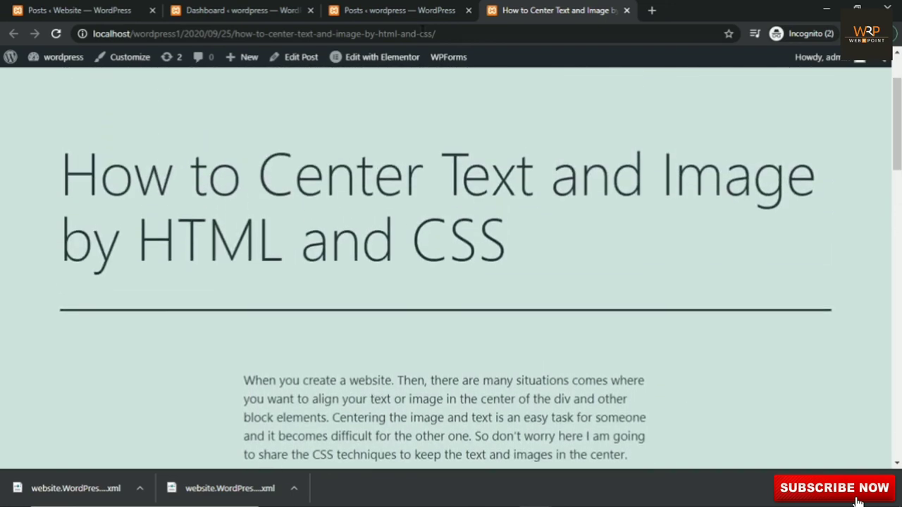
click(393, 12)
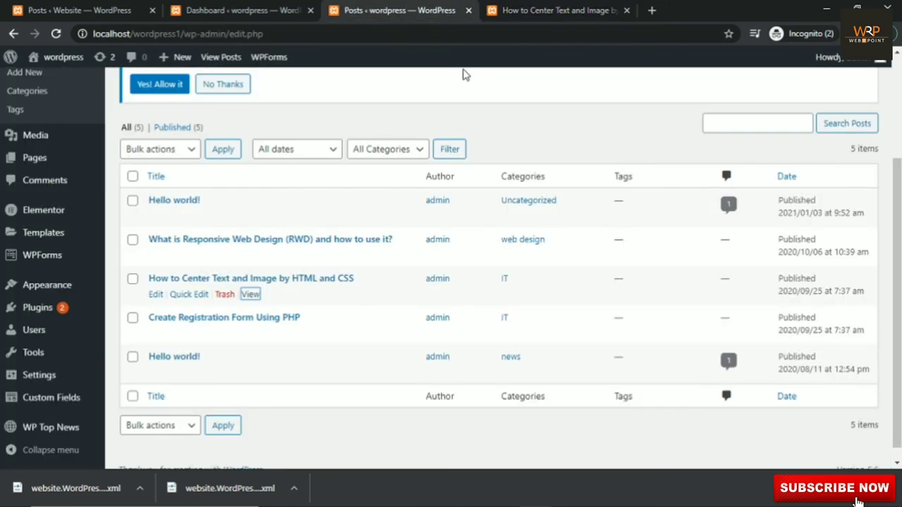